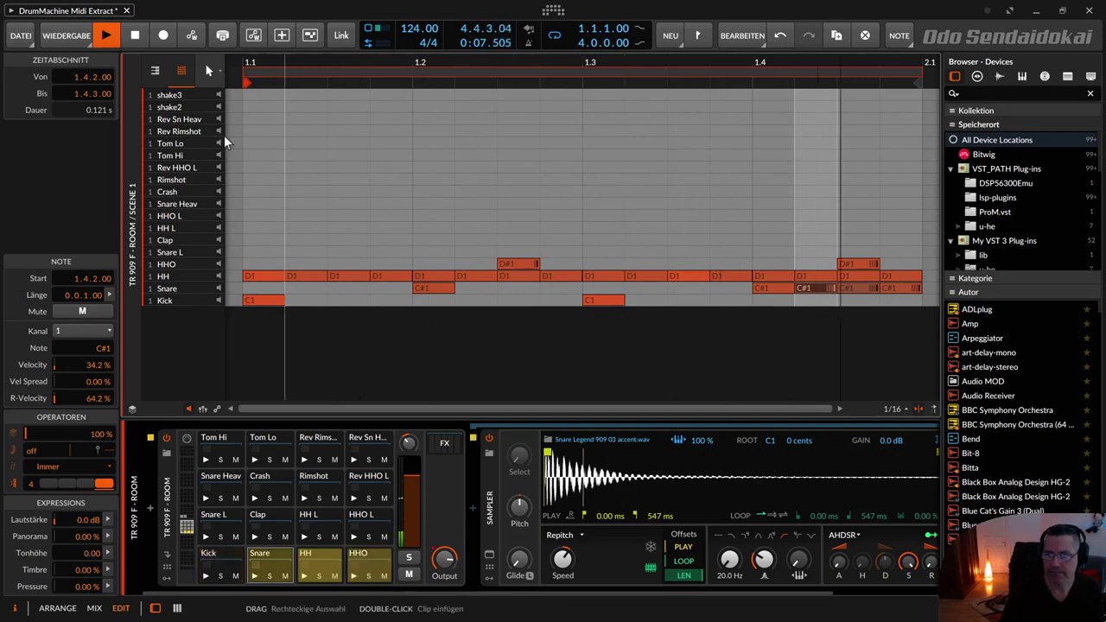
Stop playback and switch to the arrange view.
{"action": "left_click", "coordinate": [136, 35]}
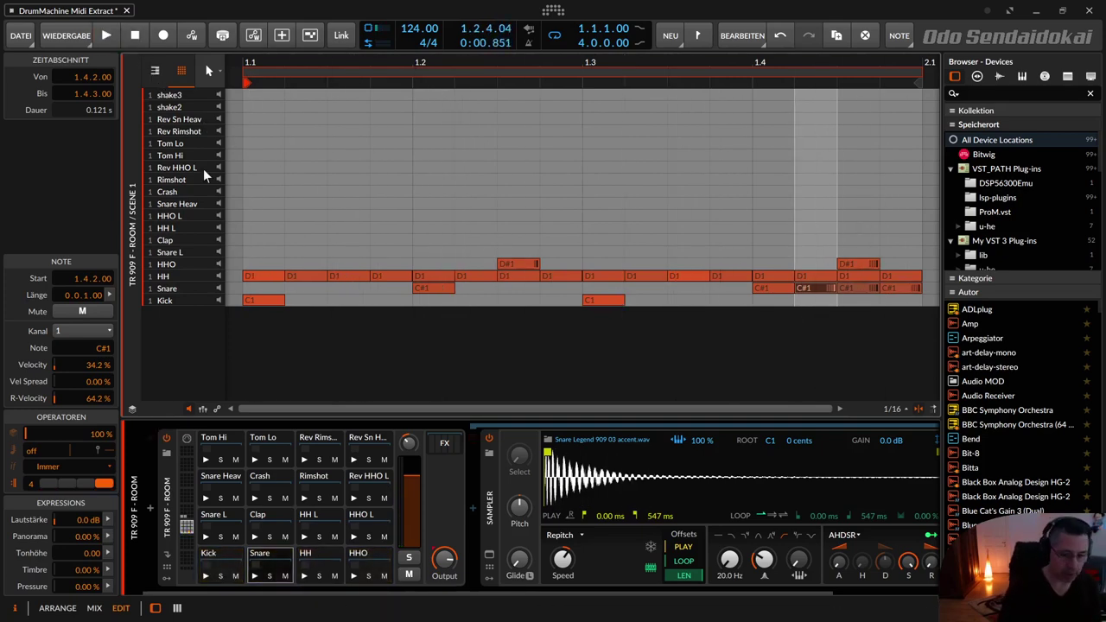
{"action": "key", "text": "alt+1"}
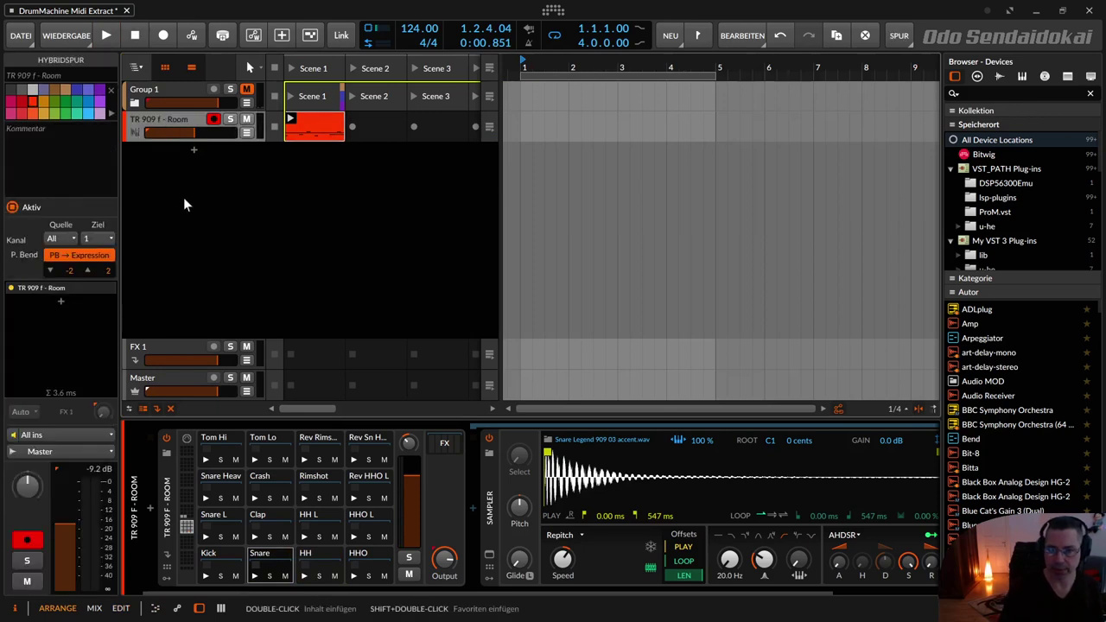
Extract the Kick pad of the TR 909 f - Room drum machine into its own track below it and open the extracted clip.
{"action": "left_click", "coordinate": [233, 558]}
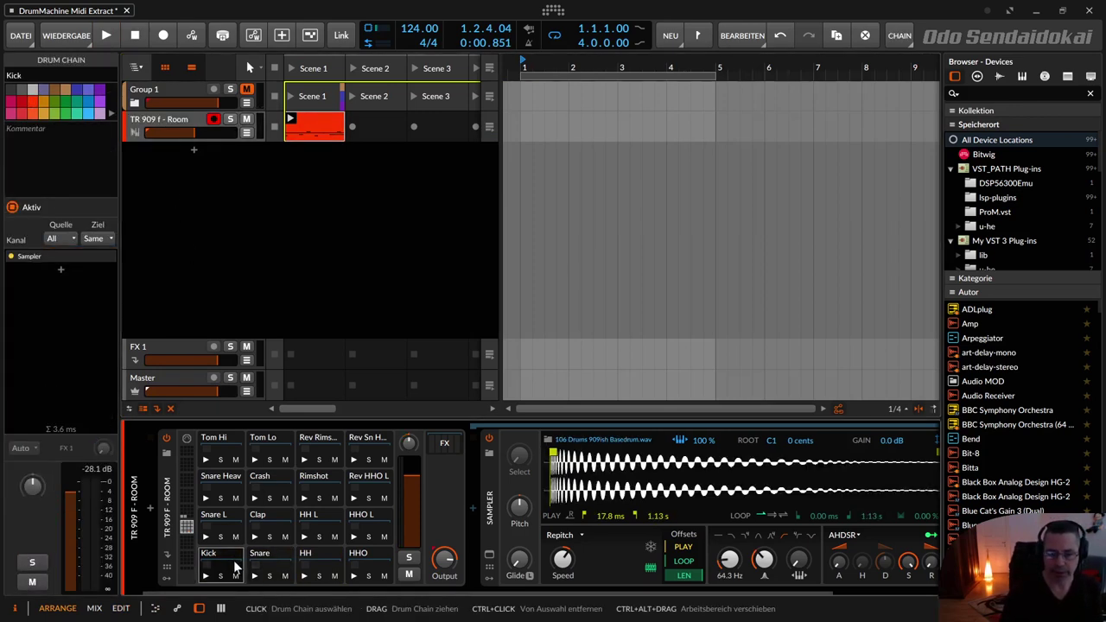
{"action": "left_click_drag", "start_coordinate": [233, 560], "coordinate": [213, 170]}
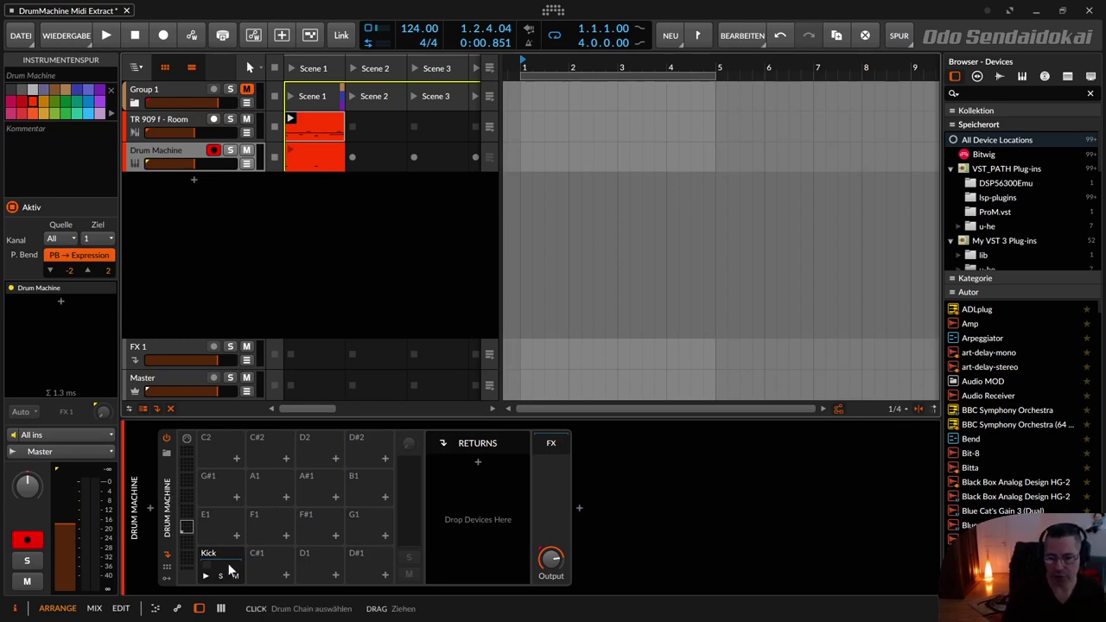
{"action": "double_click", "coordinate": [318, 153]}
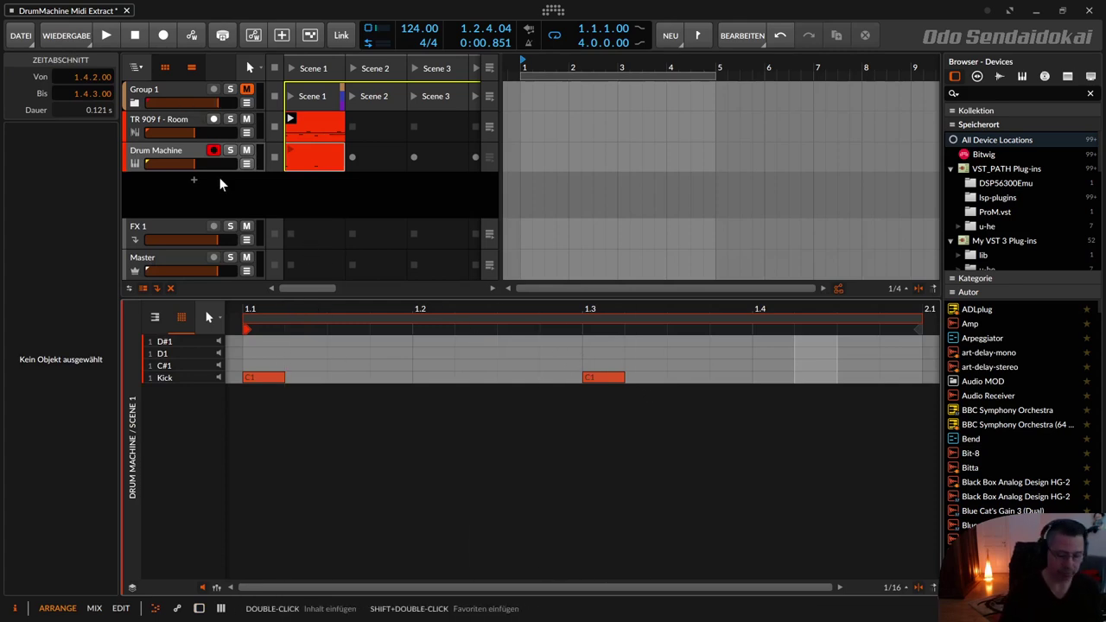
Extract the Snare, HH and HHO pads of the TR 909 f - Room drum machine into separate tracks of their own.
{"action": "double_click", "coordinate": [180, 120]}
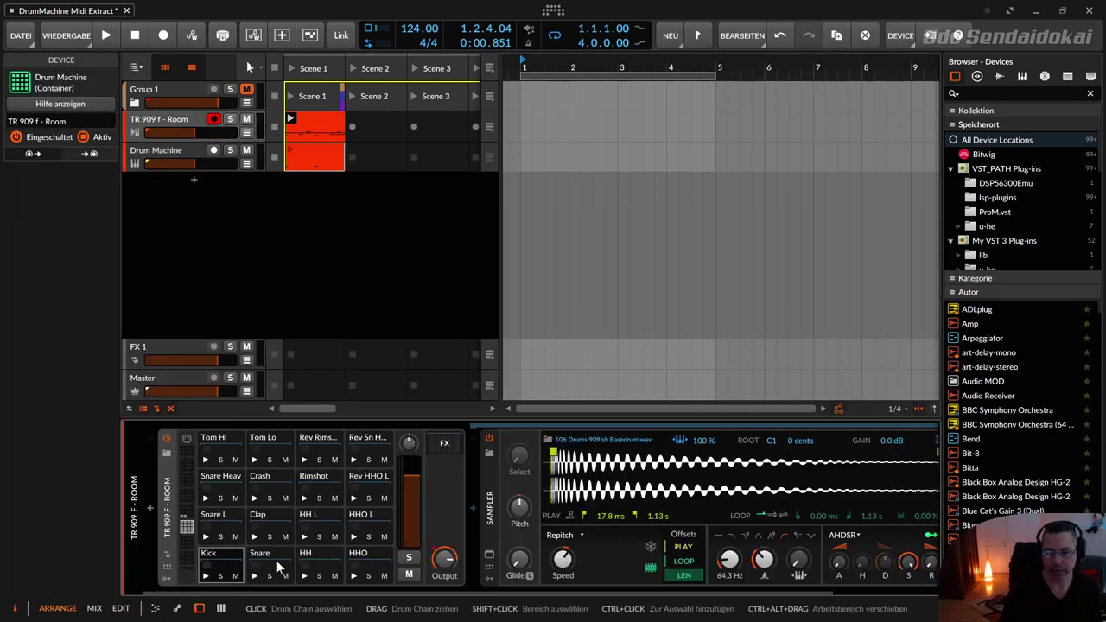
{"action": "left_click_drag", "start_coordinate": [259, 560], "coordinate": [201, 188]}
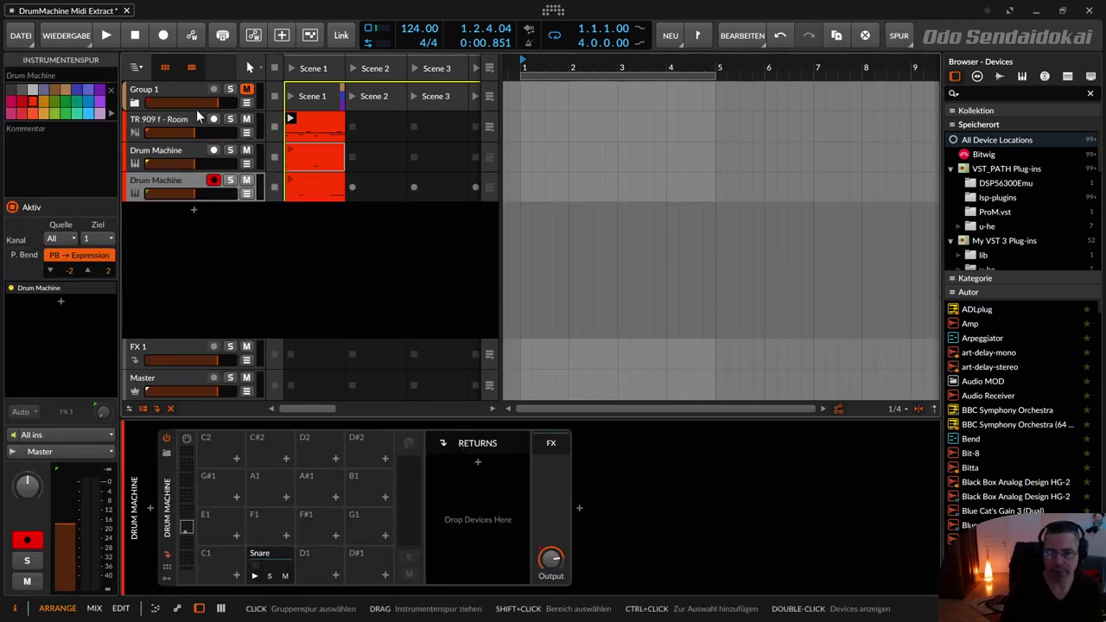
{"action": "left_click", "coordinate": [194, 119]}
{"action": "left_click_drag", "start_coordinate": [206, 318], "coordinate": [193, 218]}
{"action": "left_click_drag", "start_coordinate": [181, 149], "coordinate": [171, 118]}
{"action": "left_click", "coordinate": [356, 561]}
{"action": "left_click_drag", "start_coordinate": [322, 429], "coordinate": [206, 251]}
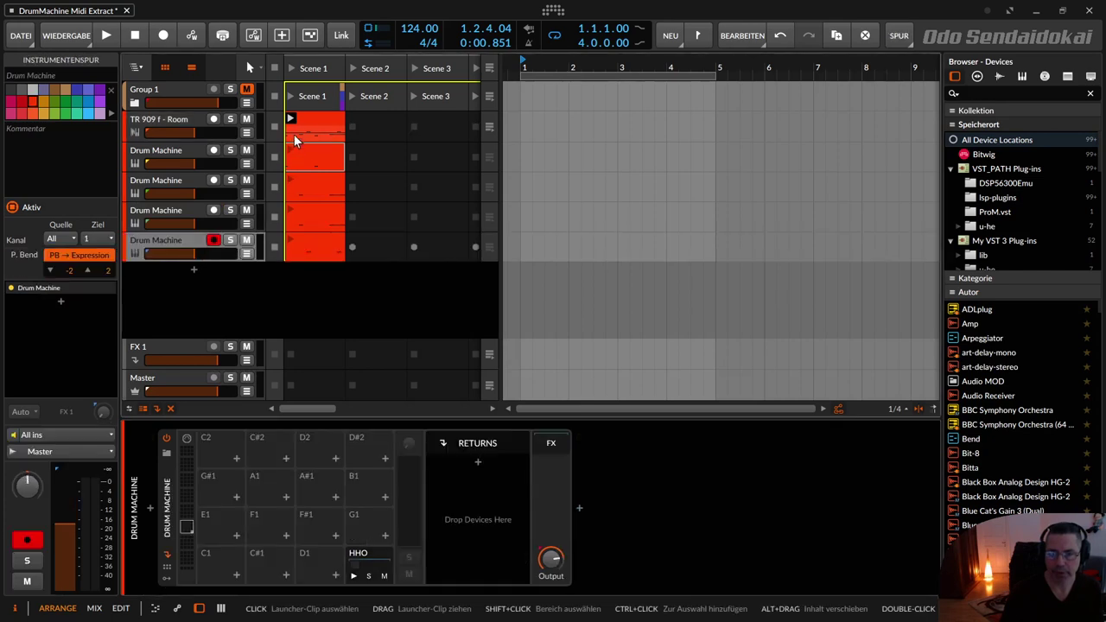
Play Scene 1 with the TR 909 f - Room track muted, check the extracted drum tracks, and stop playback.
{"action": "left_click", "coordinate": [293, 64]}
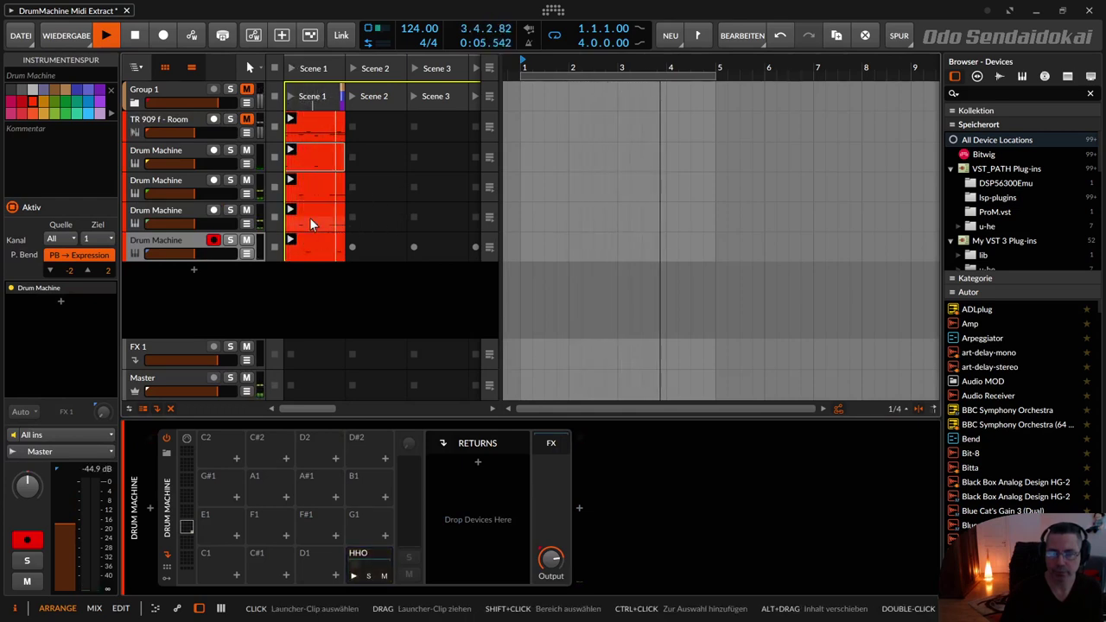
{"action": "left_click", "coordinate": [185, 212]}
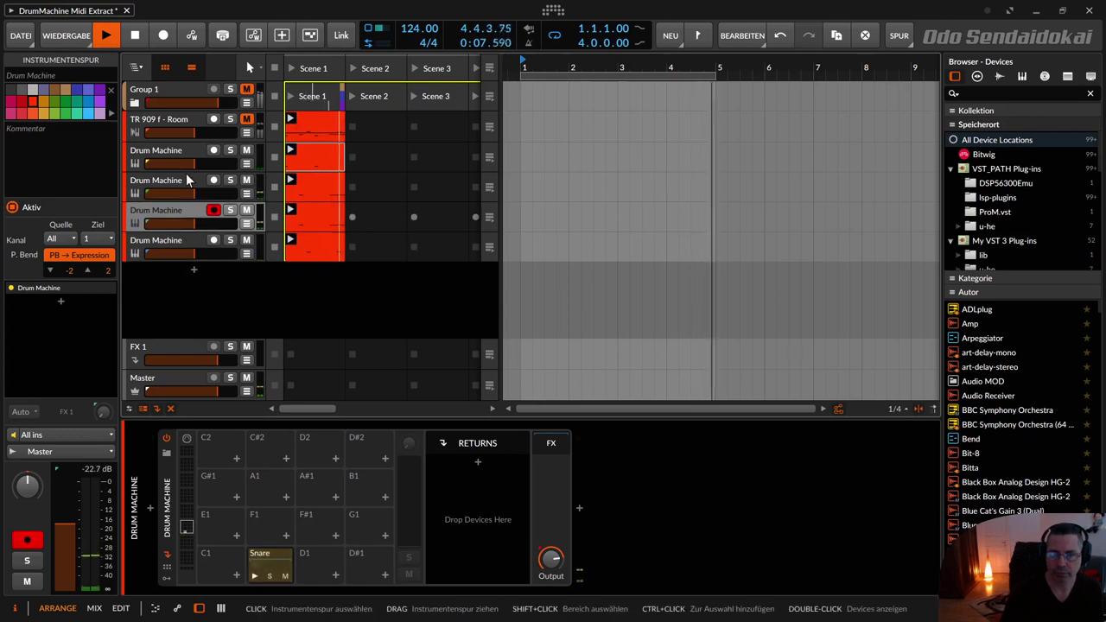
{"action": "left_click", "coordinate": [185, 180]}
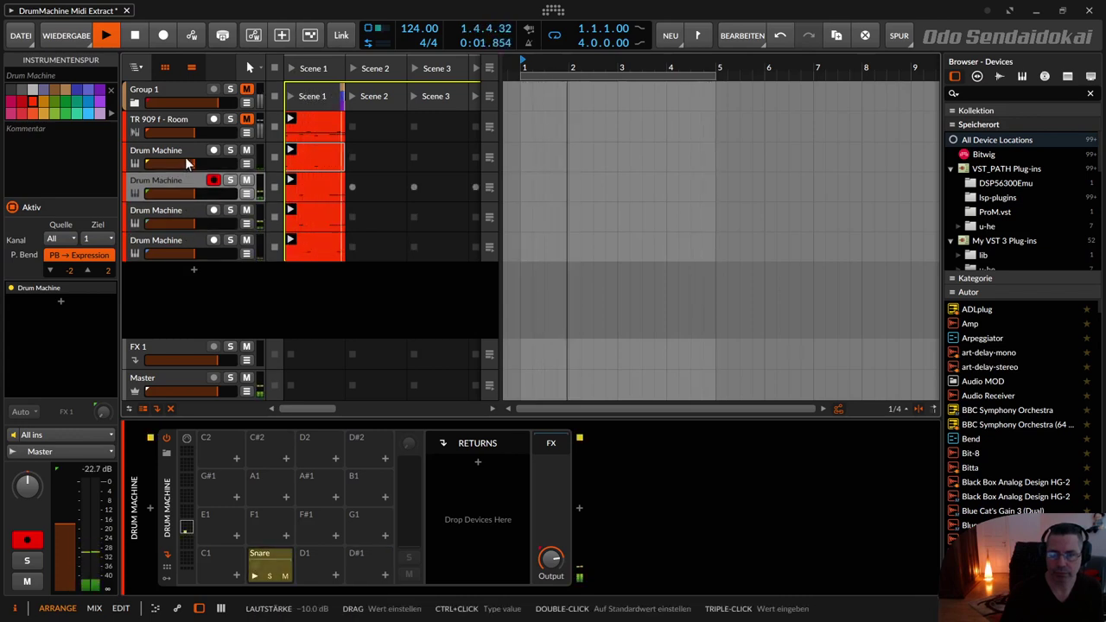
{"action": "left_click", "coordinate": [134, 35]}
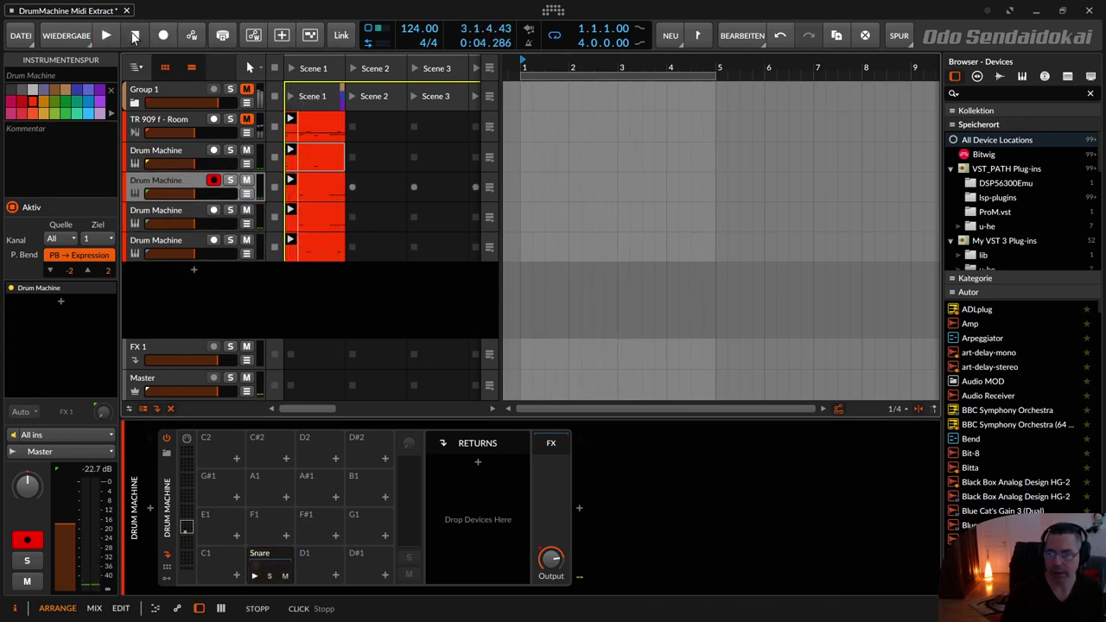
Show the TR 909 f - Room drum machine and collapse the HHO pad's sampler chain.
{"action": "left_click", "coordinate": [169, 119]}
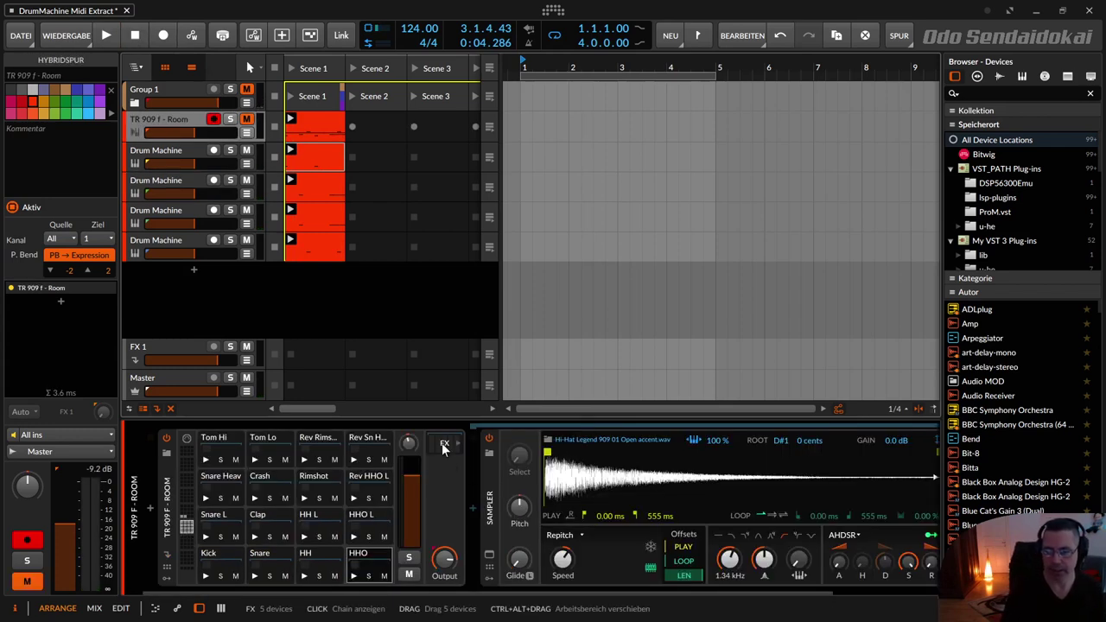
{"action": "left_click", "coordinate": [368, 563]}
{"action": "left_click", "coordinate": [376, 562]}
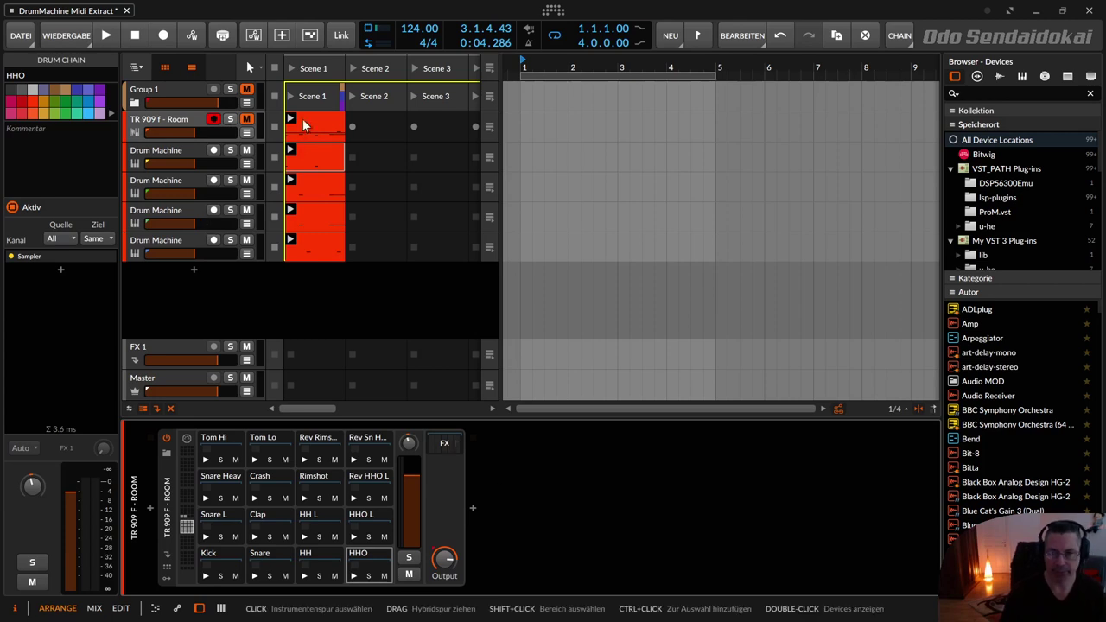
Delete the four extracted Drum Machine tracks.
{"action": "left_click", "coordinate": [172, 163]}
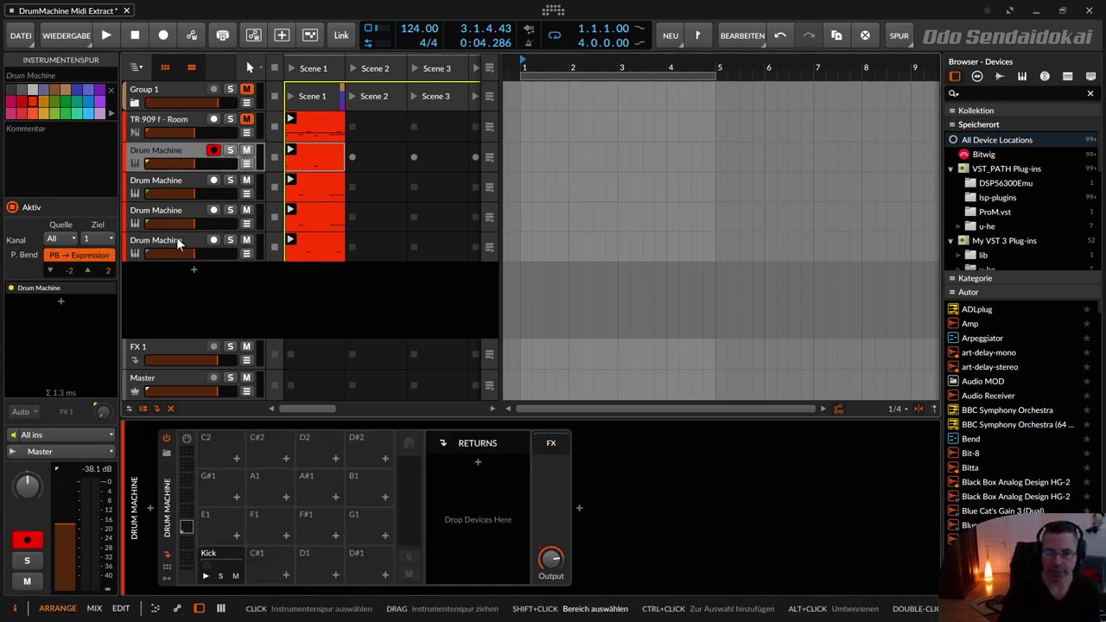
{"action": "left_click", "coordinate": [177, 237], "text": "shift"}
{"action": "key", "text": "Delete"}
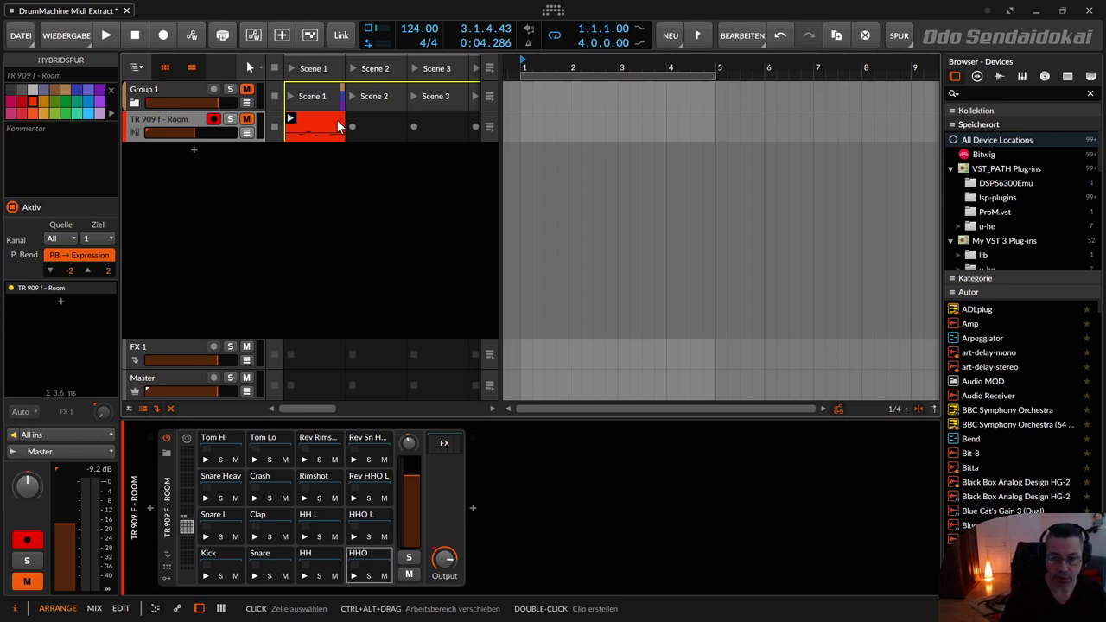
Copy the Scene 1 clip of the TR 909 f - Room track into the arranger at bar 1.
{"action": "left_click_drag", "start_coordinate": [312, 121], "coordinate": [520, 115]}
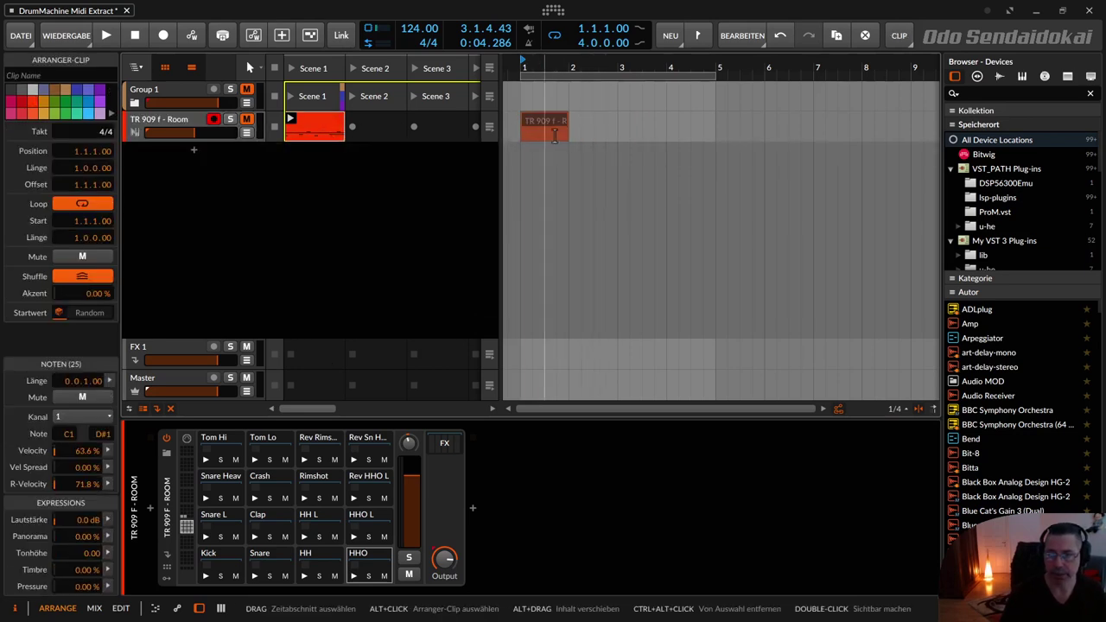
Open the Scene 1 launcher clip and examine its Snare and HHO notes and their repeats, including all notes selected together.
{"action": "double_click", "coordinate": [320, 123]}
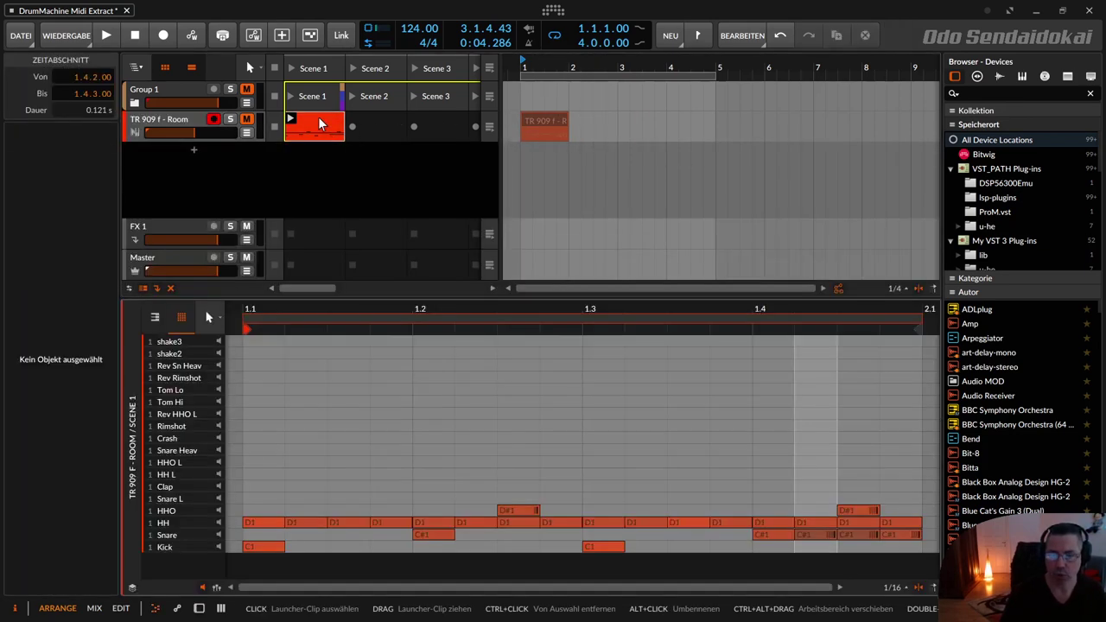
{"action": "left_click", "coordinate": [822, 537]}
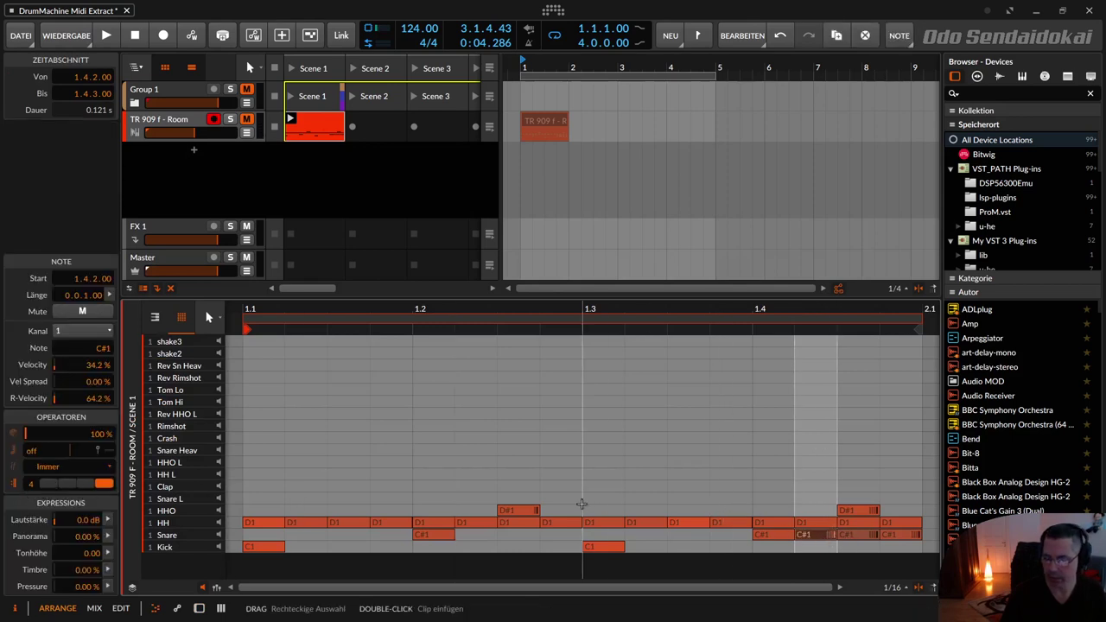
{"action": "left_click", "coordinate": [523, 511]}
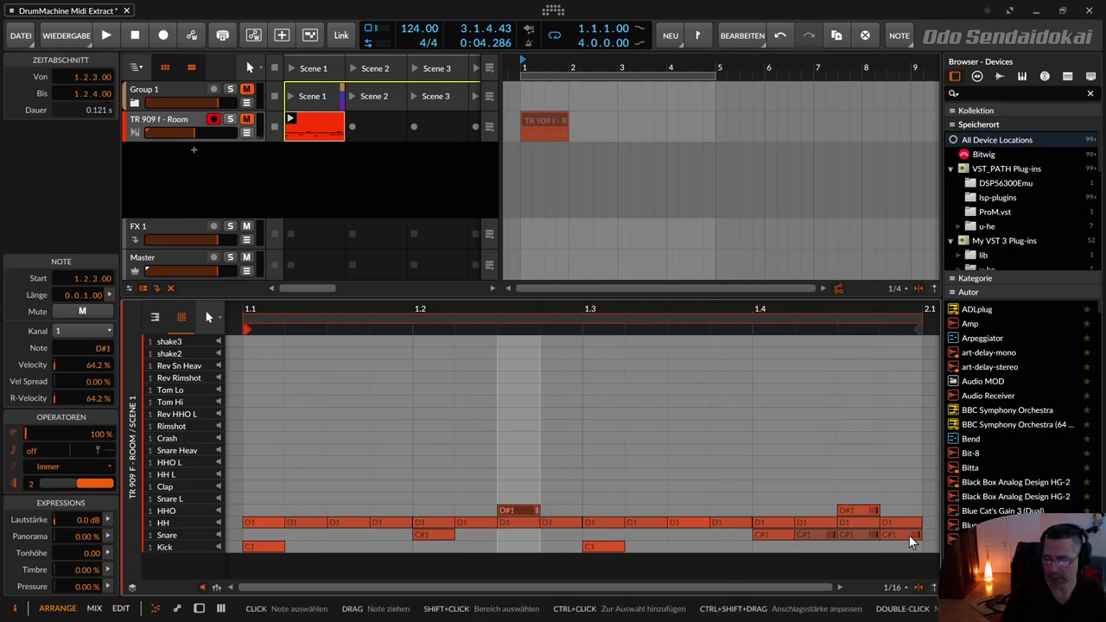
{"action": "left_click", "coordinate": [855, 510]}
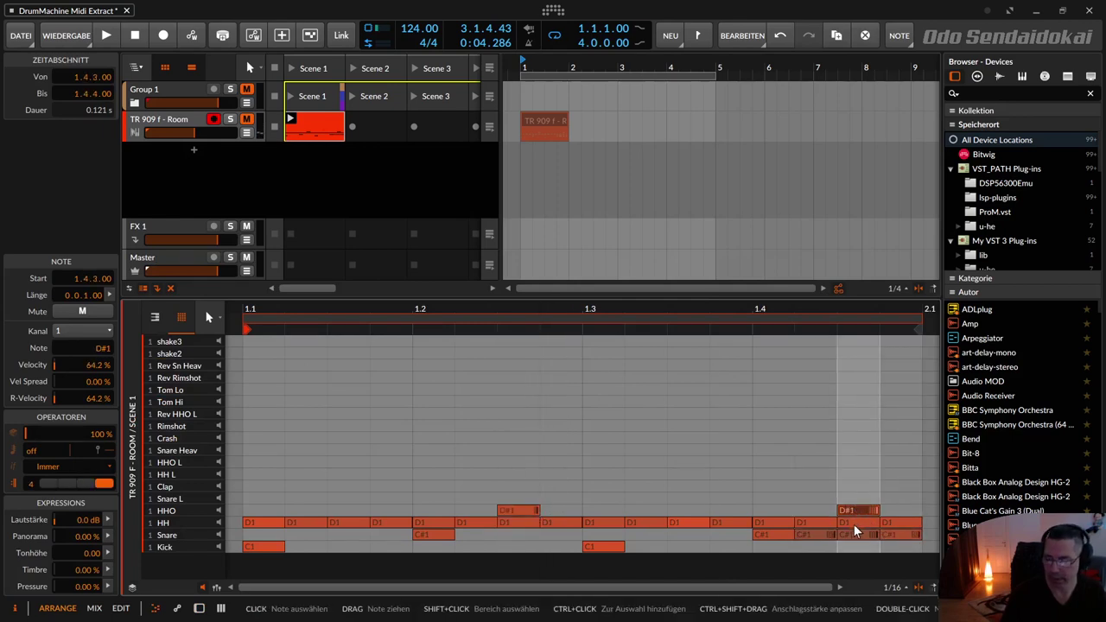
{"action": "left_click", "coordinate": [855, 532]}
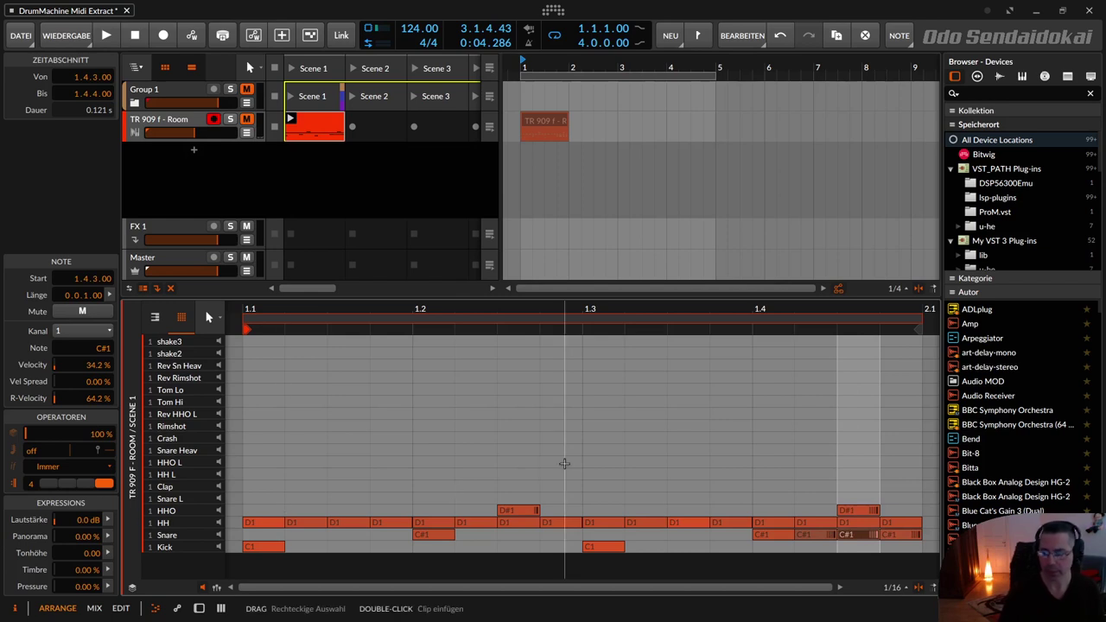
{"action": "left_click", "coordinate": [393, 466]}
{"action": "key", "text": "ctrl+a"}
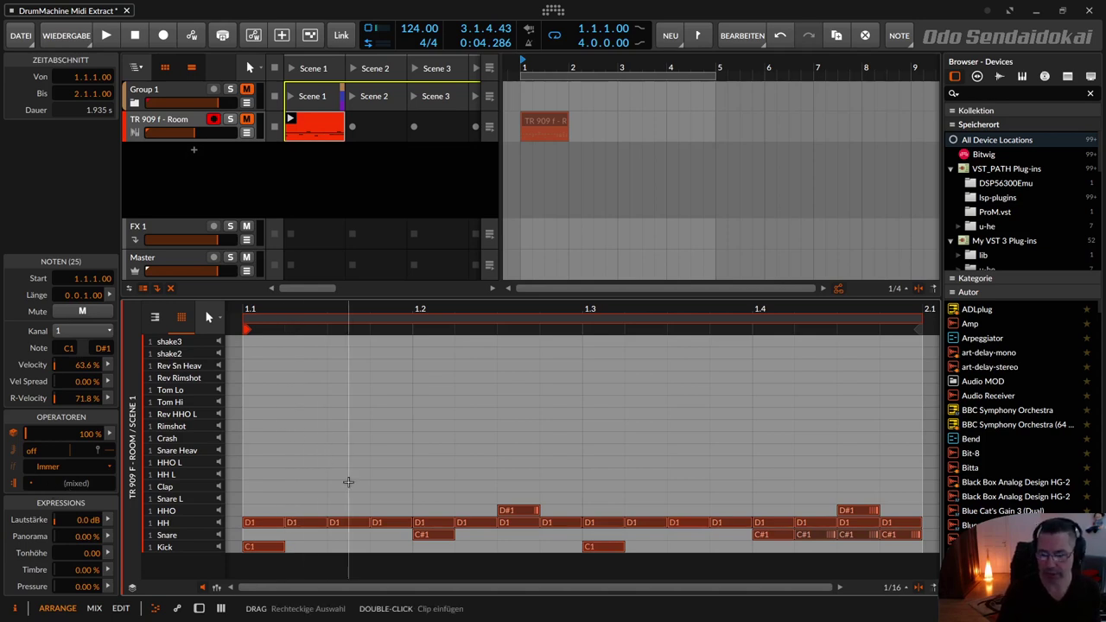
{"action": "left_click", "coordinate": [348, 482]}
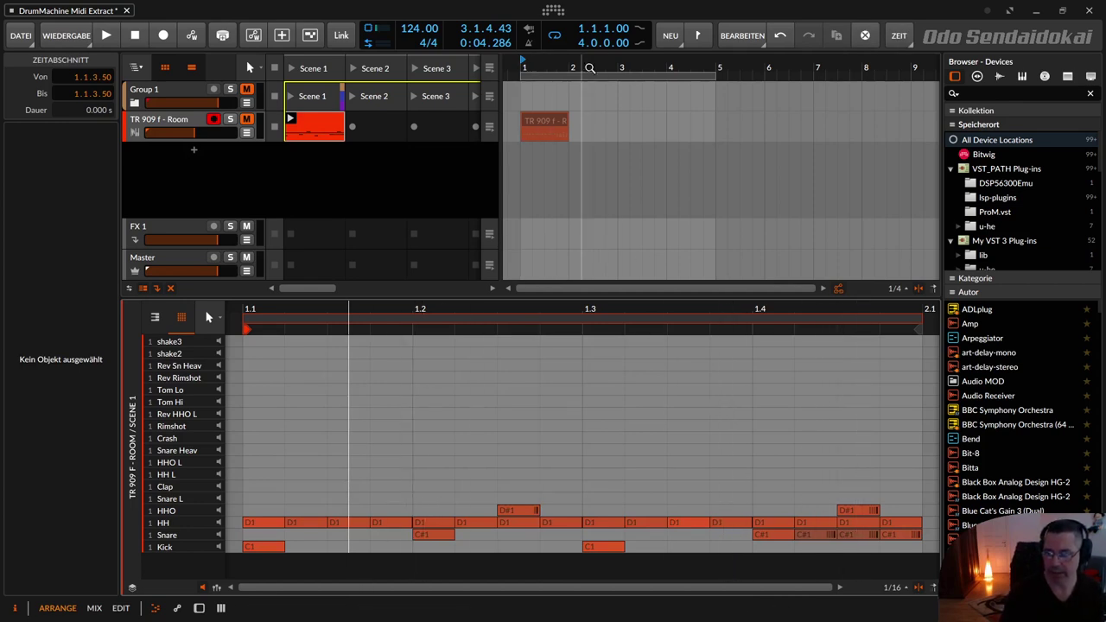
Extend the looped TR 909 f - Room arranger clip to 4 bars.
{"action": "left_click", "coordinate": [544, 123]}
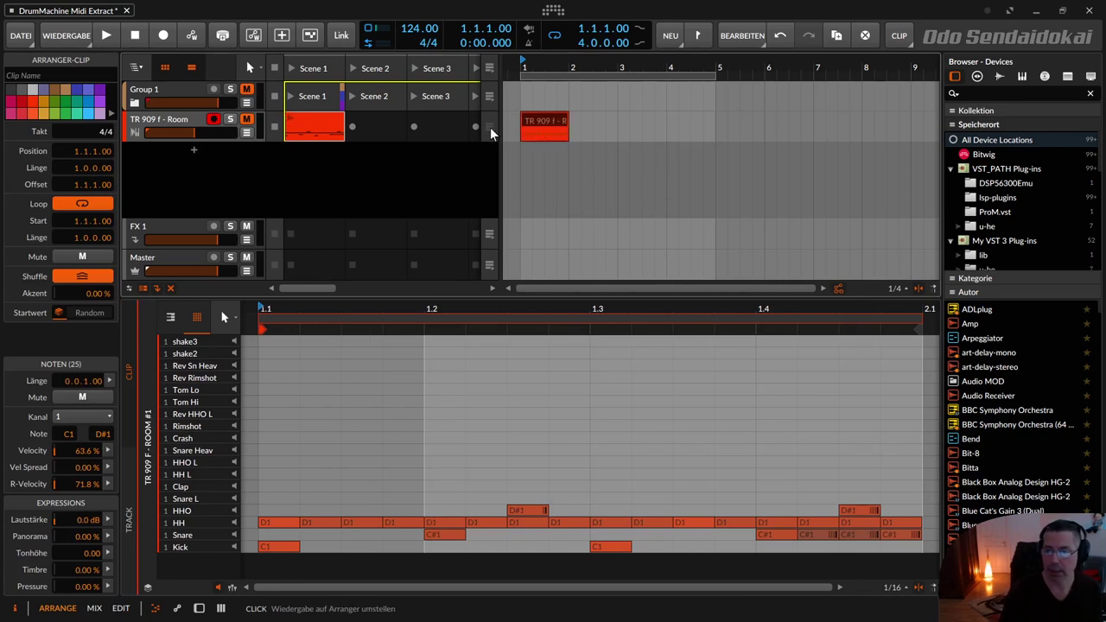
{"action": "left_click_drag", "start_coordinate": [566, 135], "coordinate": [717, 147]}
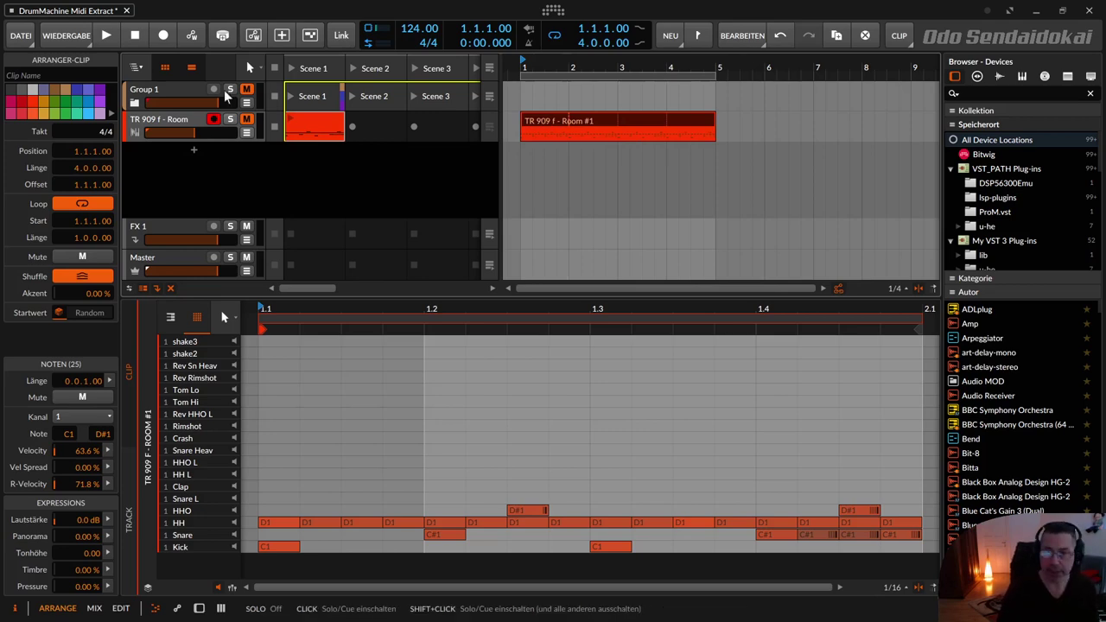
Solo the Kick pad and bounce the arranger clip to audio, placing the bounce on a new track at bar 1.
{"action": "left_click", "coordinate": [188, 127]}
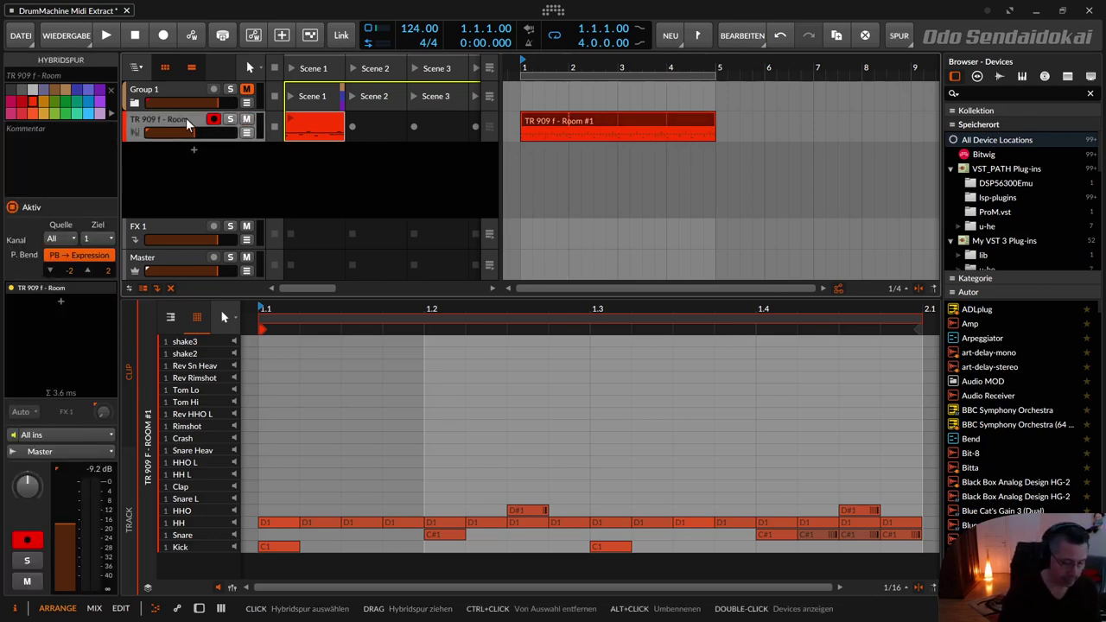
{"action": "double_click", "coordinate": [185, 117]}
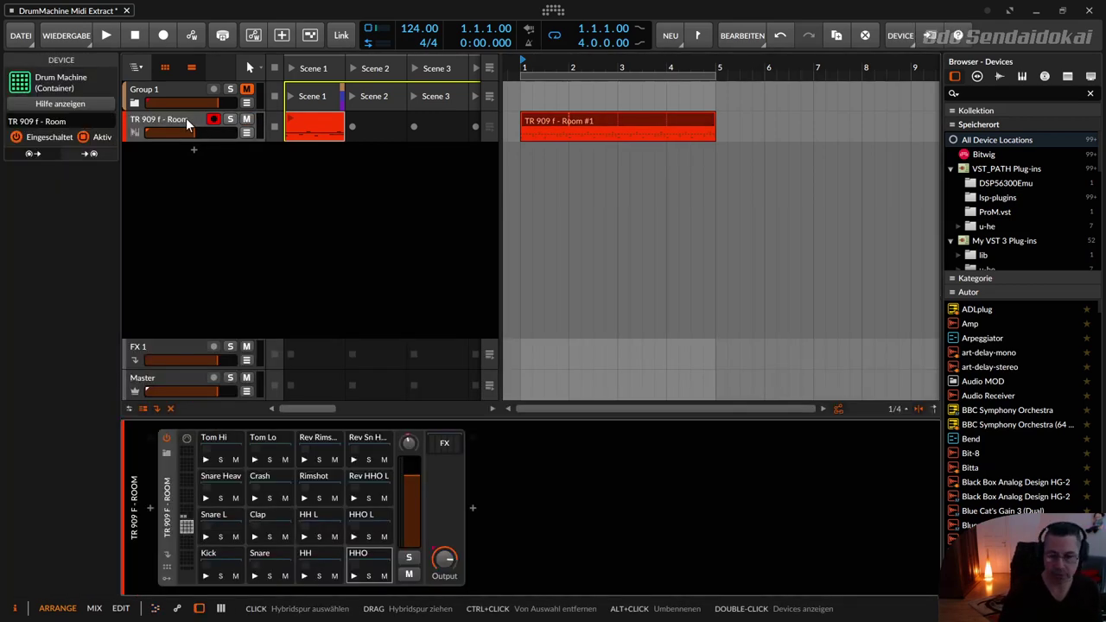
{"action": "left_click", "coordinate": [221, 576]}
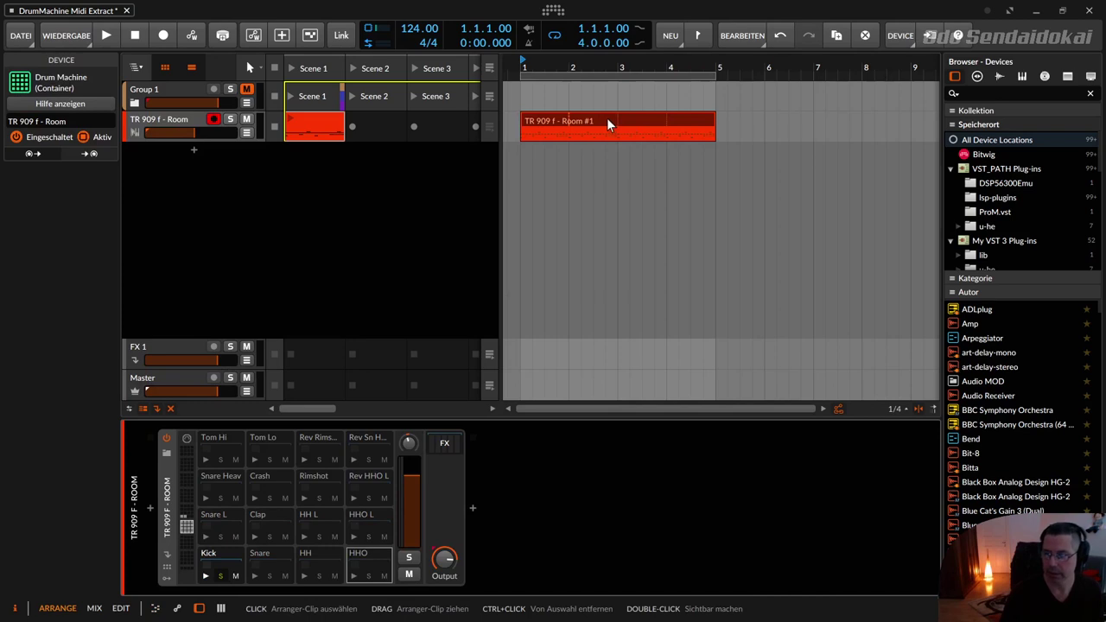
{"action": "left_click_drag", "start_coordinate": [606, 117], "coordinate": [848, 136]}
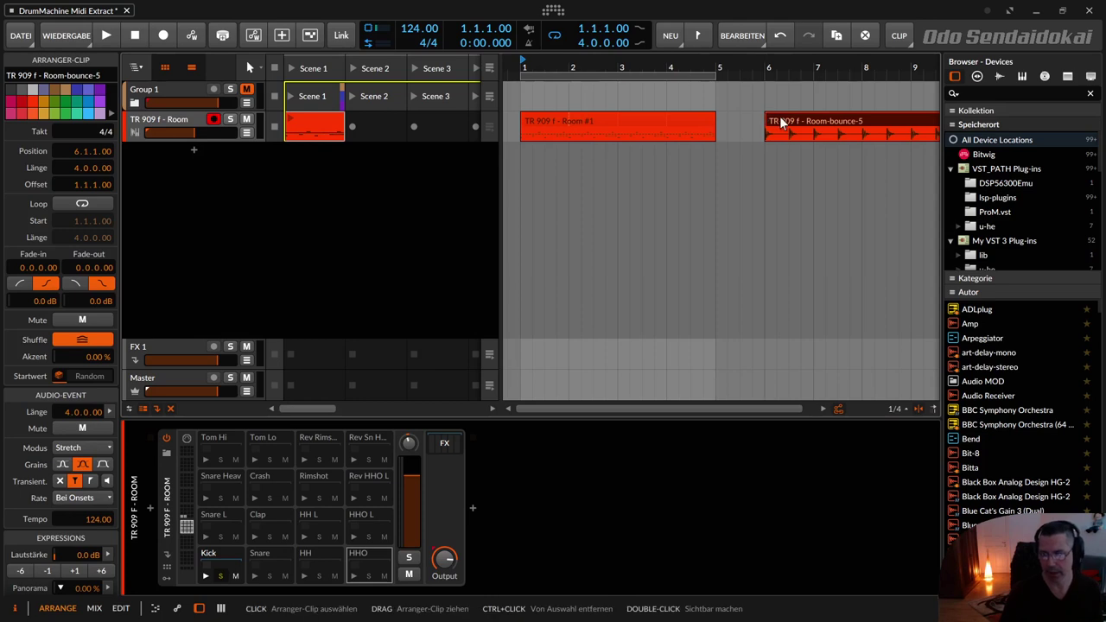
{"action": "left_click_drag", "start_coordinate": [781, 125], "coordinate": [523, 164]}
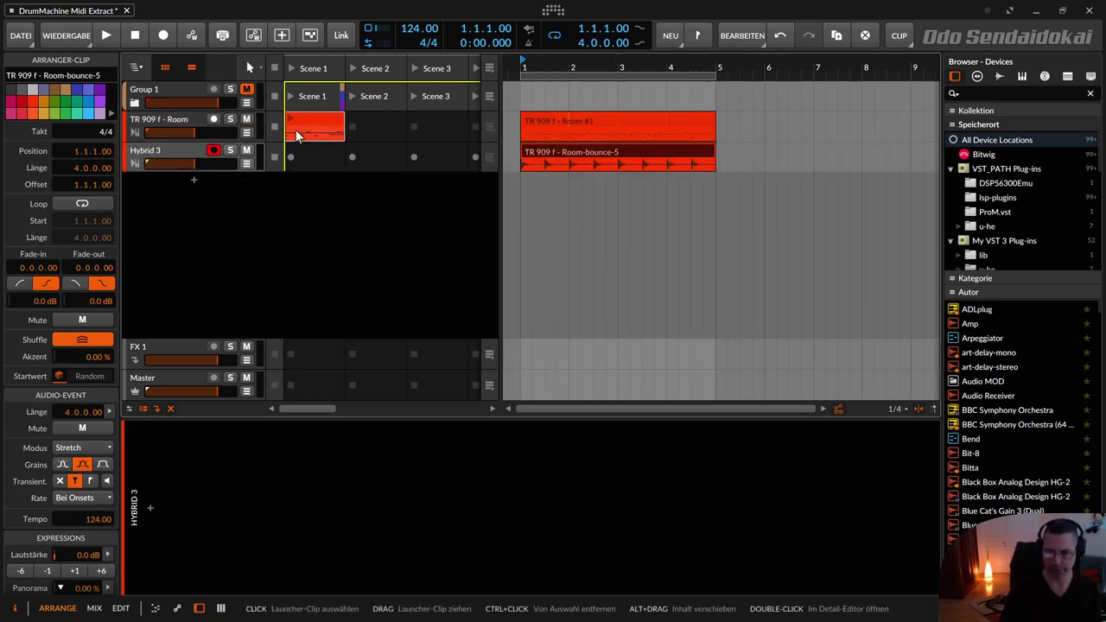
Solo the Snare pad instead of Kick and bounce the arranger clip to audio on another new track at bar 1.
{"action": "left_click", "coordinate": [162, 122]}
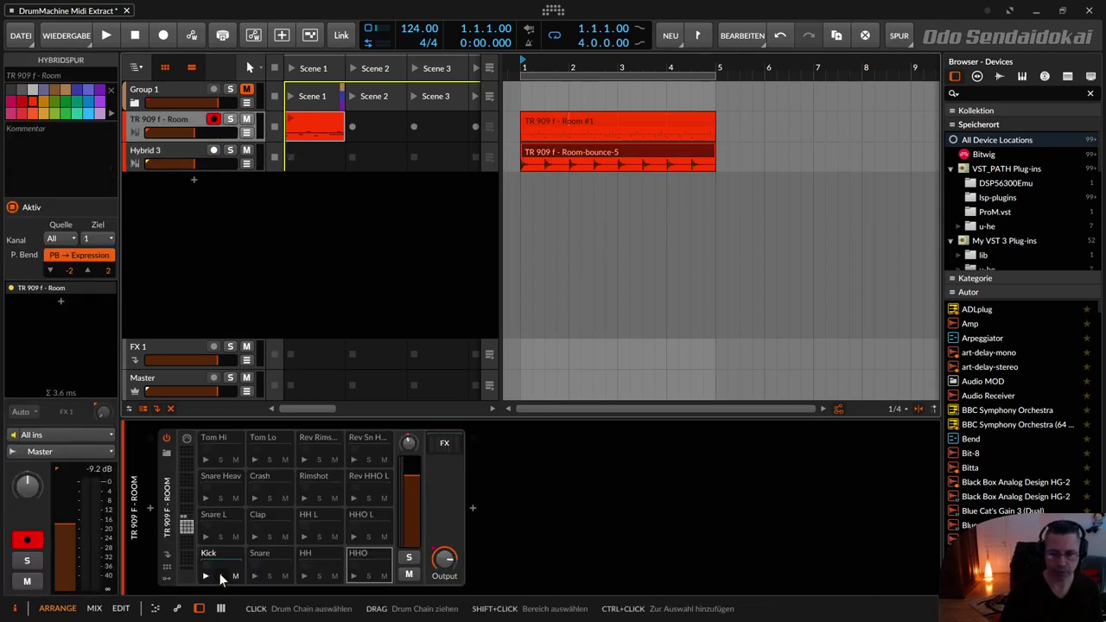
{"action": "left_click", "coordinate": [221, 576]}
{"action": "left_click", "coordinate": [270, 575]}
{"action": "left_click_drag", "start_coordinate": [550, 115], "coordinate": [785, 120]}
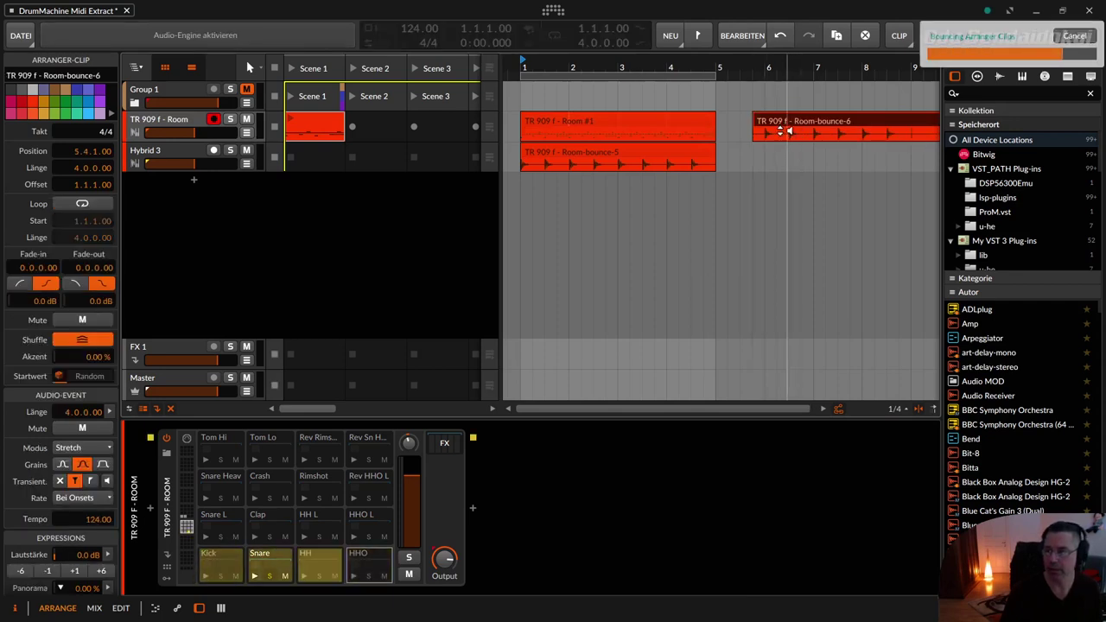
{"action": "left_click_drag", "start_coordinate": [778, 123], "coordinate": [544, 192]}
Solo the HH pad instead of Snare and bounce the arranger clip to audio, placing the bounce on a new track at bar 1.
{"action": "left_click", "coordinate": [185, 129]}
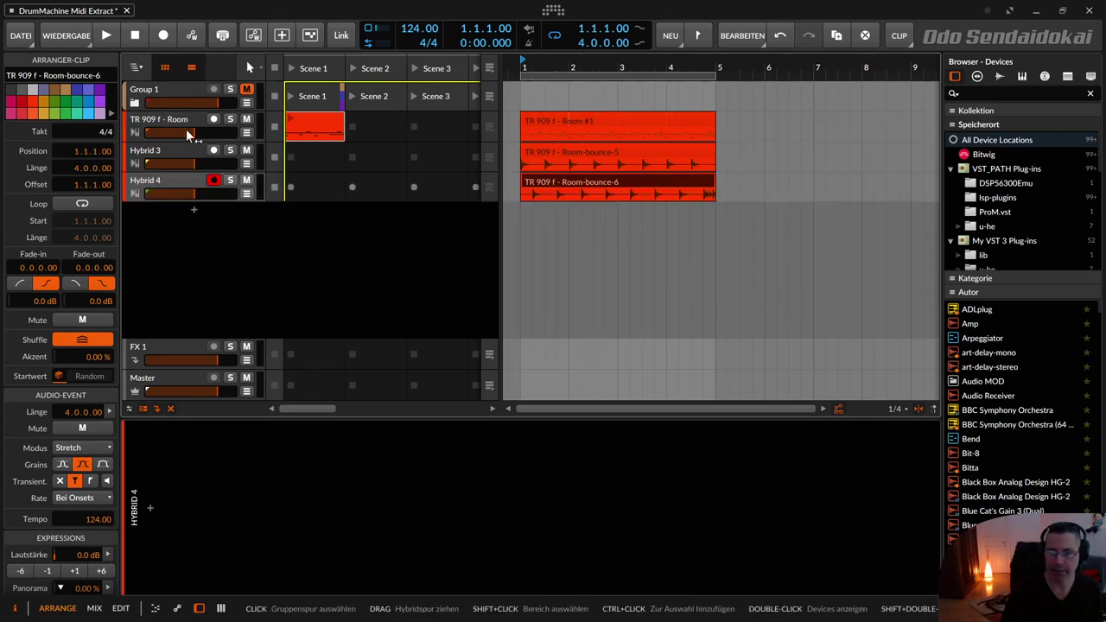
{"action": "left_click", "coordinate": [319, 577]}
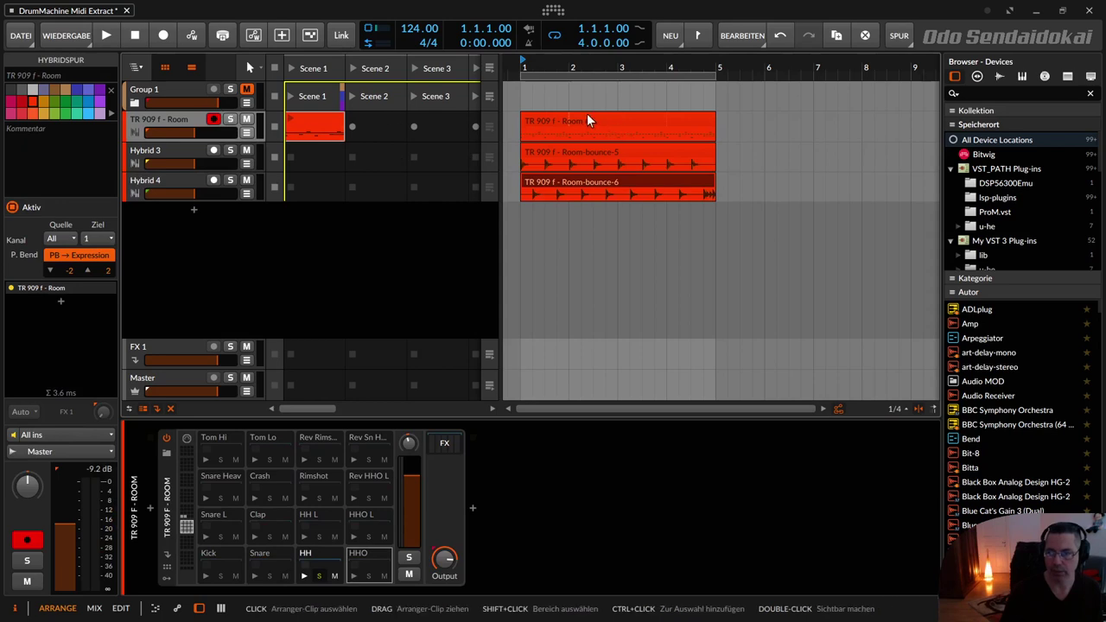
{"action": "left_click_drag", "start_coordinate": [586, 114], "coordinate": [817, 127]}
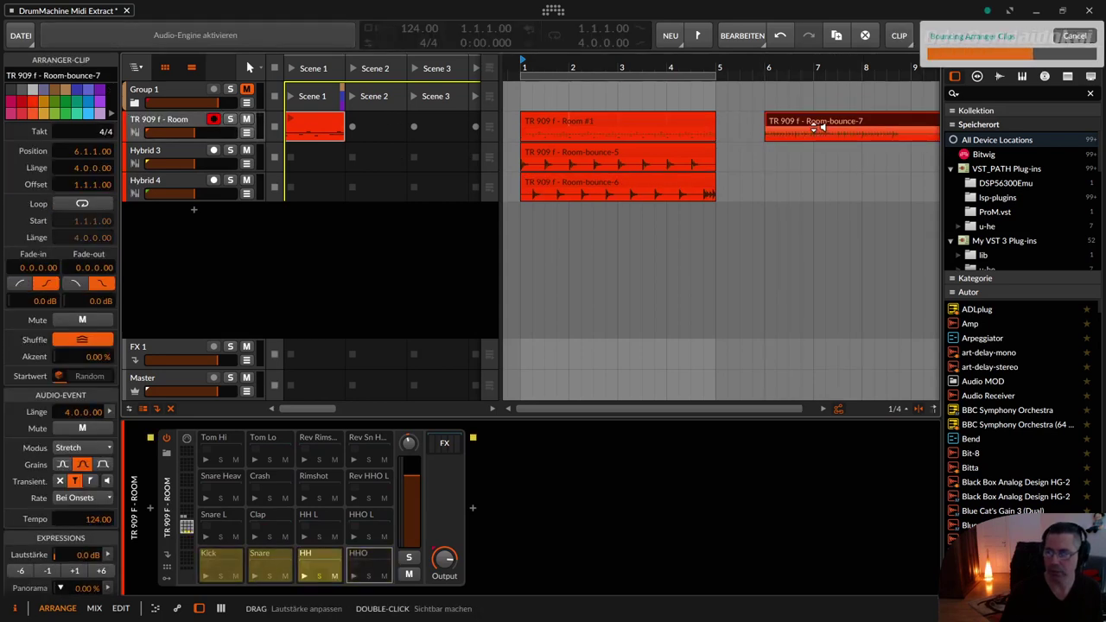
{"action": "left_click_drag", "start_coordinate": [793, 126], "coordinate": [540, 249]}
{"action": "left_click_drag", "start_coordinate": [290, 122], "coordinate": [294, 123]}
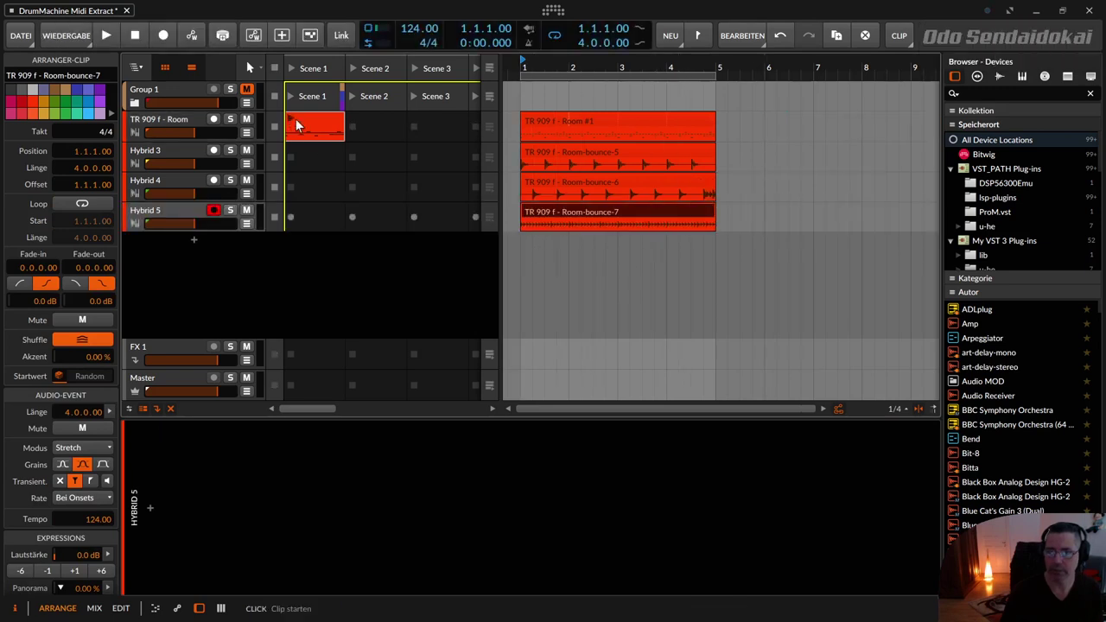
Solo the HHO pad instead of HH and bounce the arranger clip to audio on a further new track at bar 1.
{"action": "left_click", "coordinate": [538, 118]}
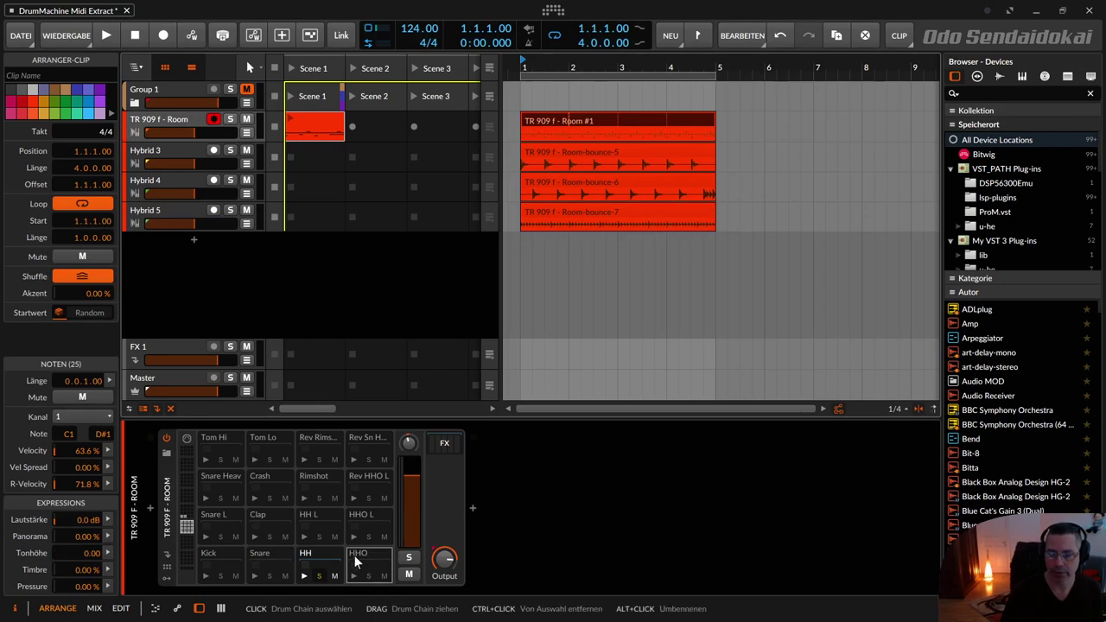
{"action": "left_click", "coordinate": [369, 575]}
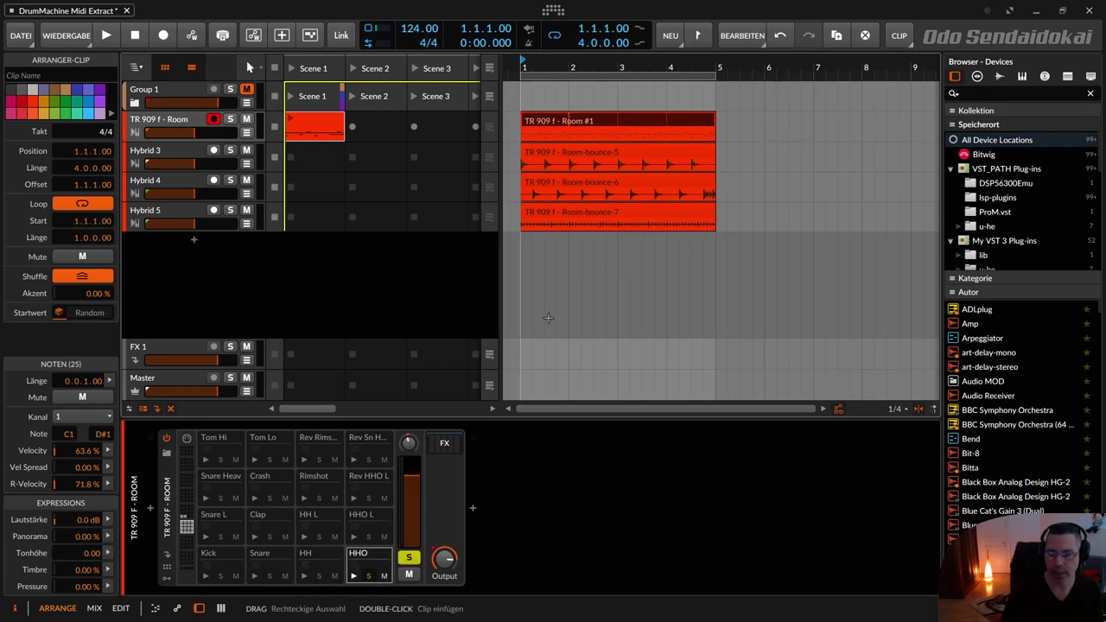
{"action": "left_click_drag", "start_coordinate": [551, 117], "coordinate": [825, 120]}
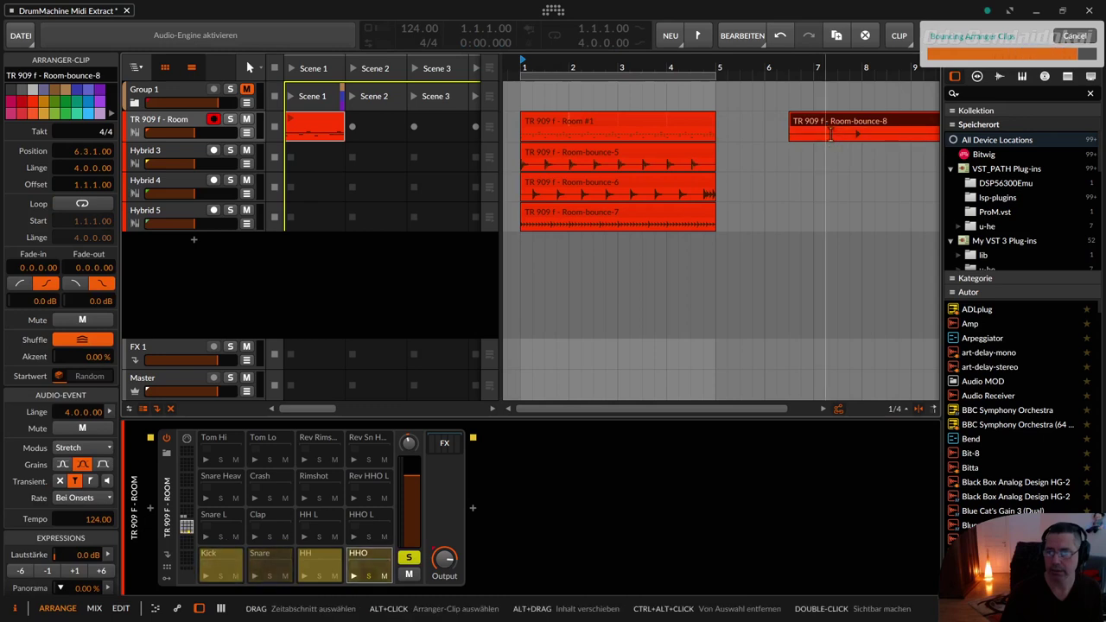
{"action": "left_click_drag", "start_coordinate": [800, 125], "coordinate": [526, 261]}
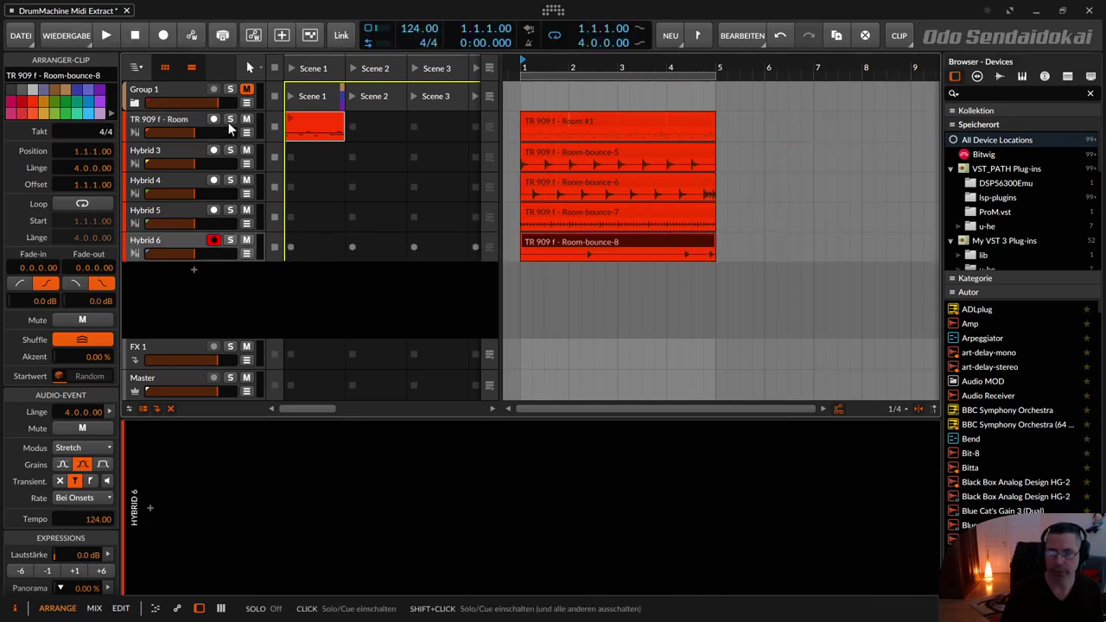
Mute the original TR 909 f - Room track and play back the four bounced pad tracks together.
{"action": "key", "text": "space"}
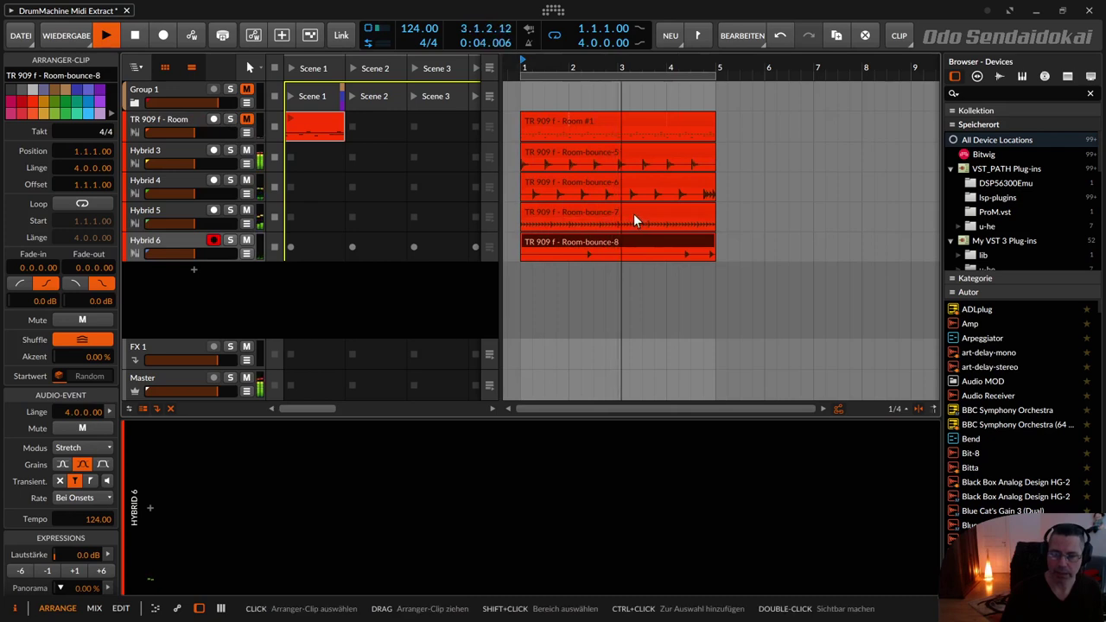
{"action": "key", "text": "space"}
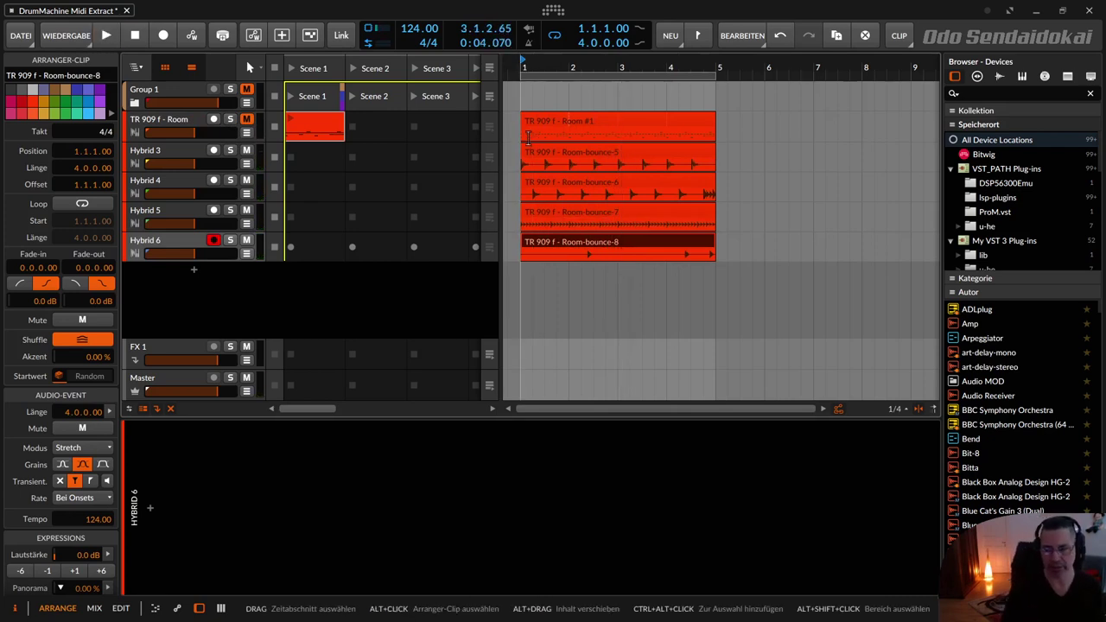
Insert a Delay-2 effect after the drum machine on the TR 909 f - Room track.
{"action": "left_click", "coordinate": [195, 119]}
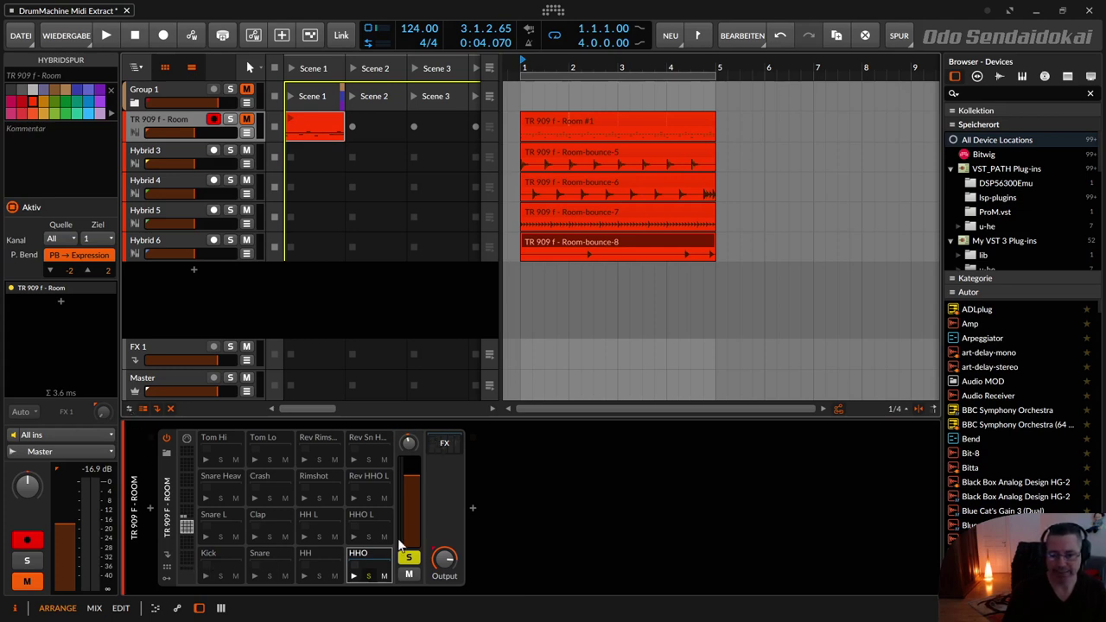
{"action": "left_click", "coordinate": [474, 507]}
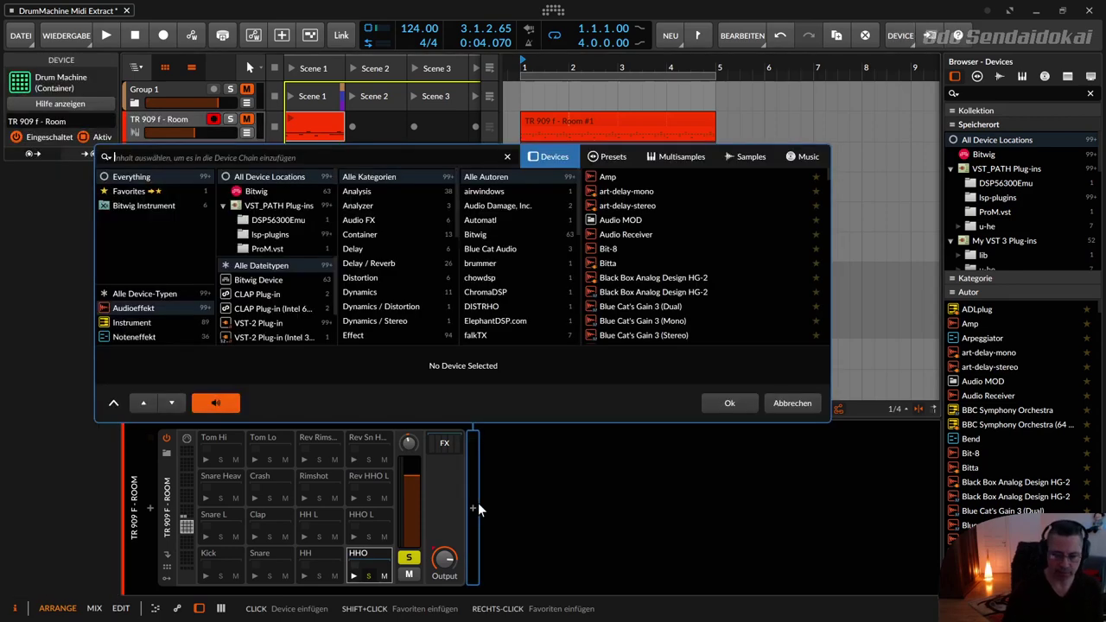
{"action": "type", "text": "del"}
{"action": "key", "text": "Down"}
{"action": "key", "text": "Down"}
{"action": "key", "text": "Down"}
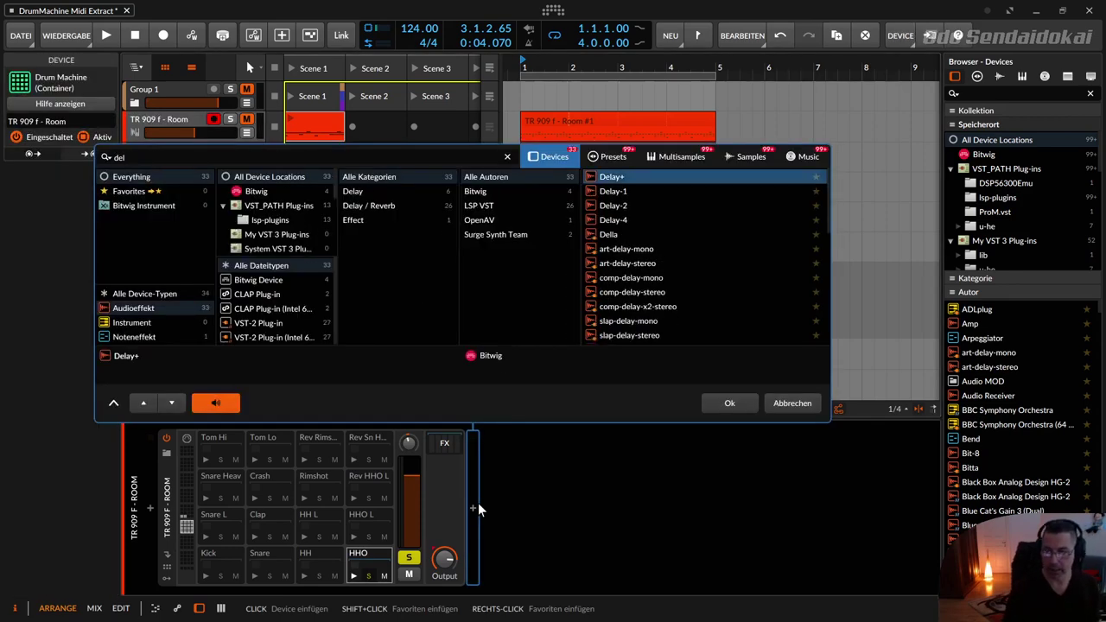
{"action": "key", "text": "Return"}
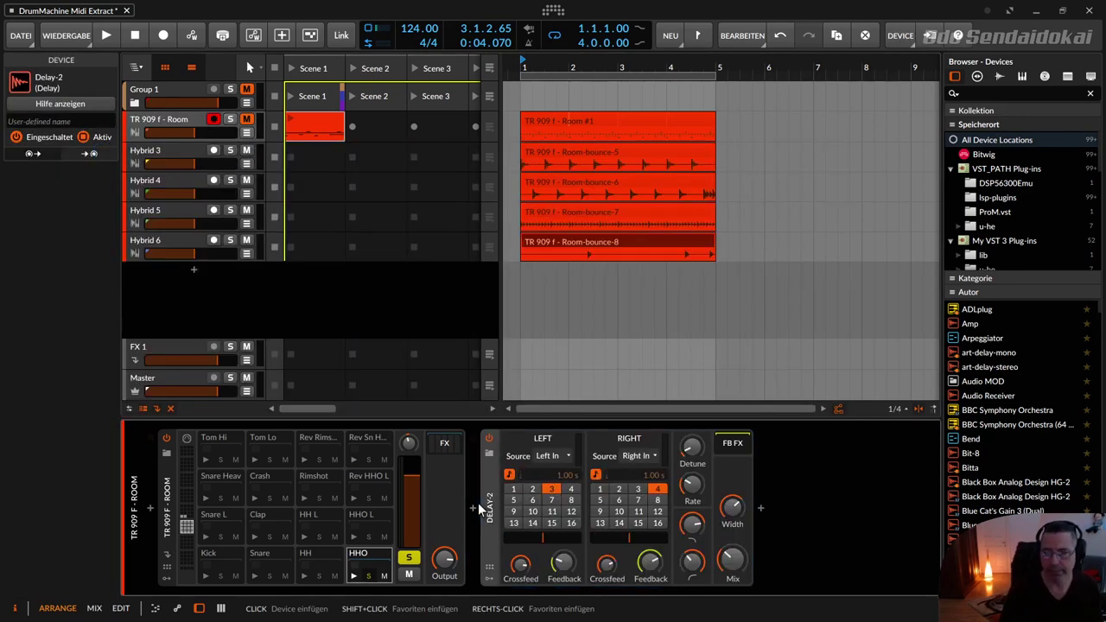
Unmute and solo the TR 909 f - Room track, release the HHO pad's solo and play the full pattern through the delay.
{"action": "left_click", "coordinate": [229, 120]}
{"action": "left_click", "coordinate": [246, 119]}
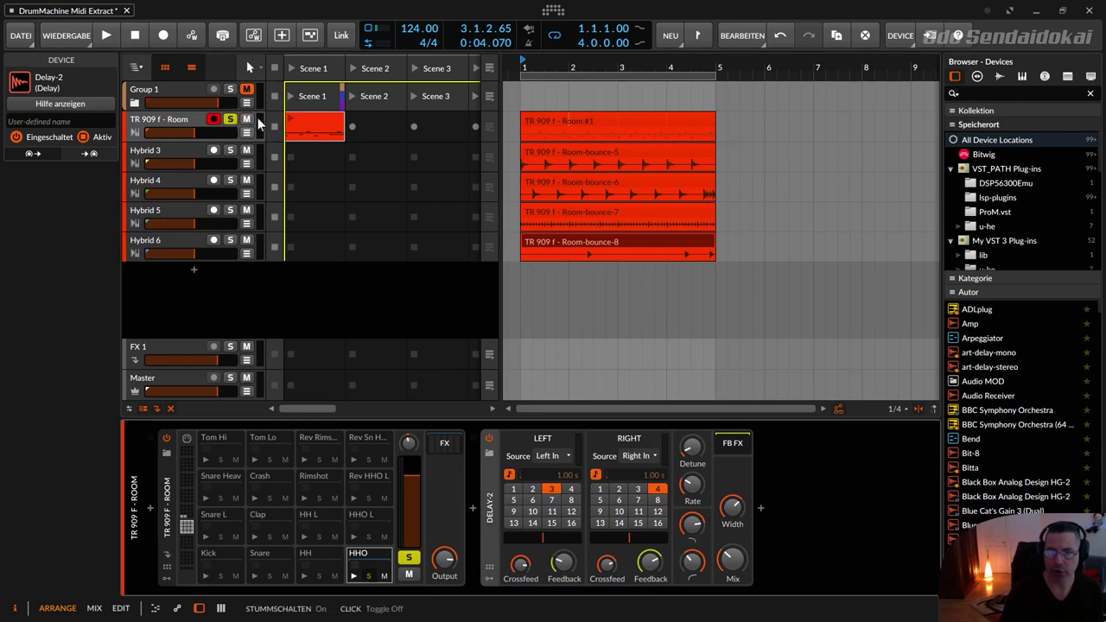
{"action": "left_click", "coordinate": [547, 118]}
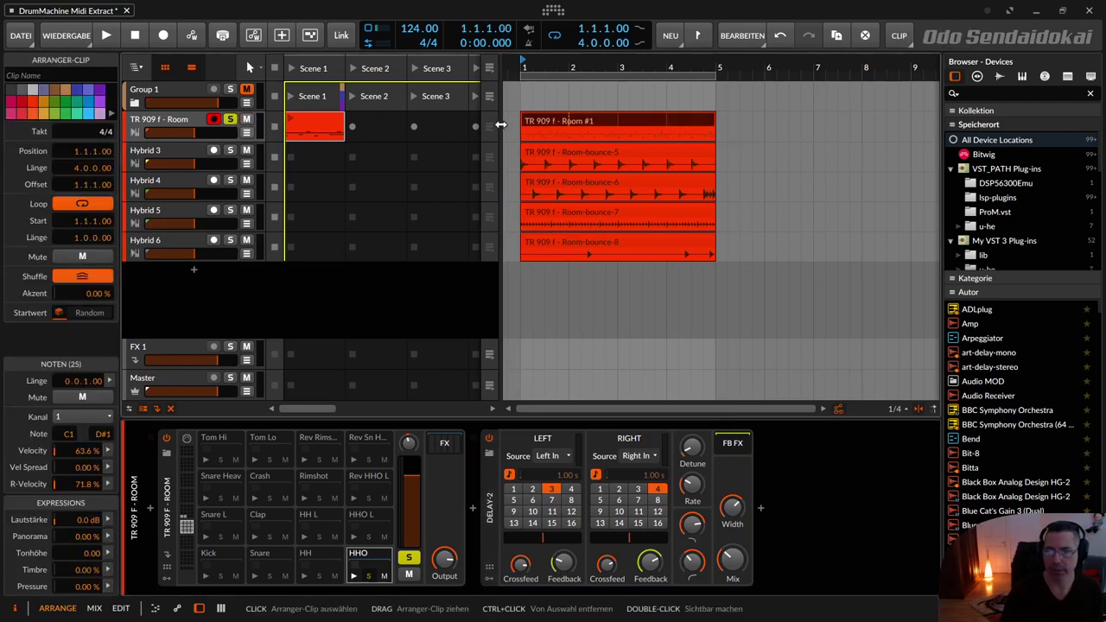
{"action": "key", "text": "space"}
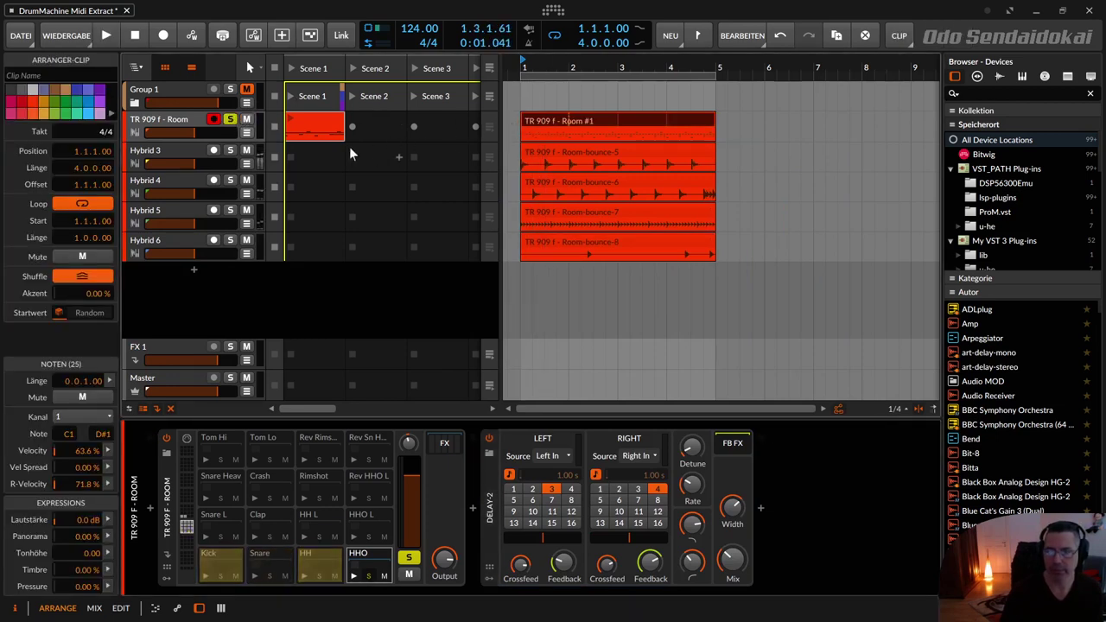
{"action": "left_click", "coordinate": [172, 126]}
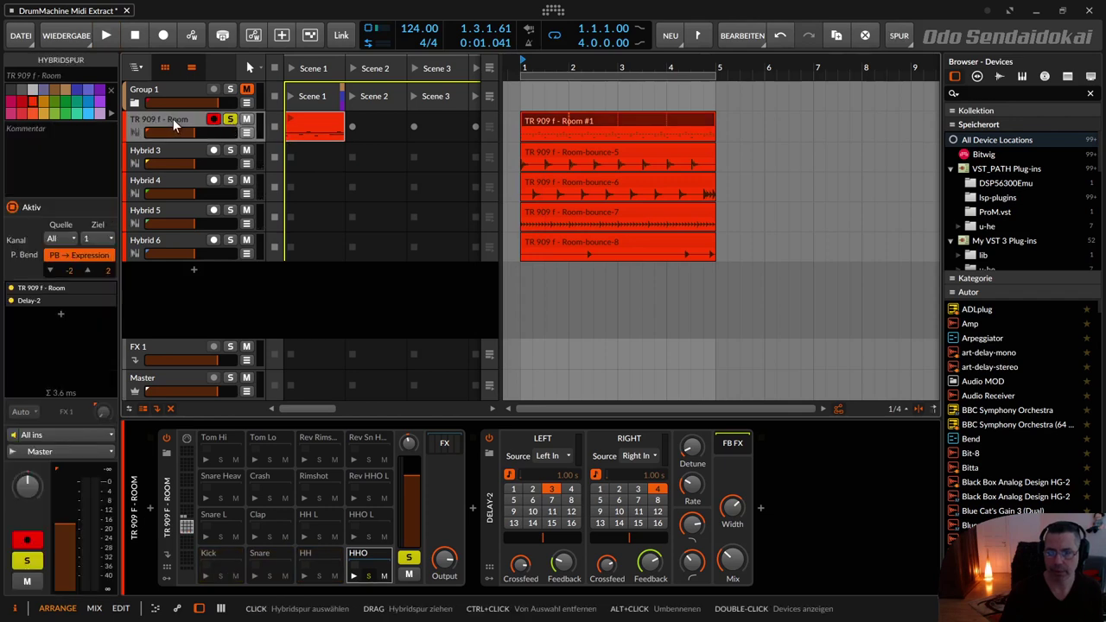
{"action": "key", "text": "space"}
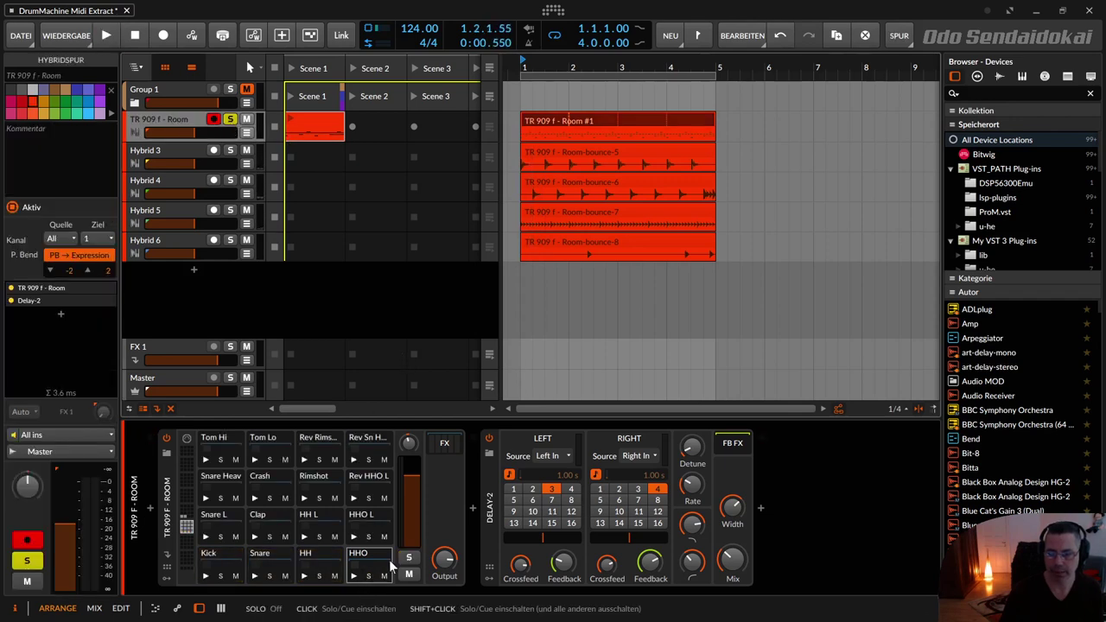
{"action": "key", "text": "space"}
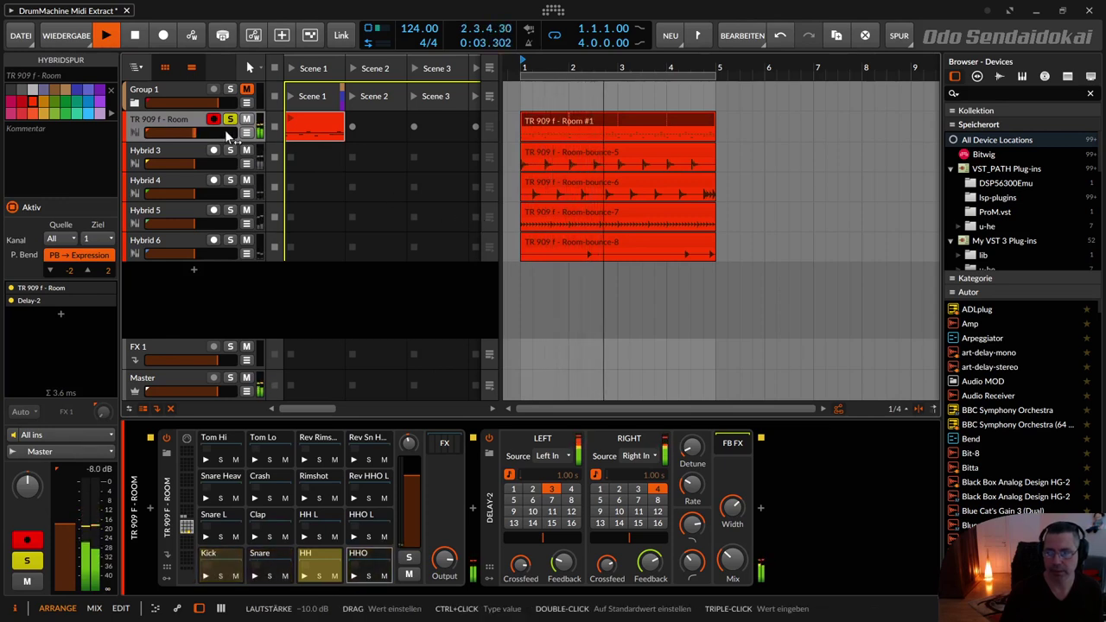
{"action": "key", "text": "space"}
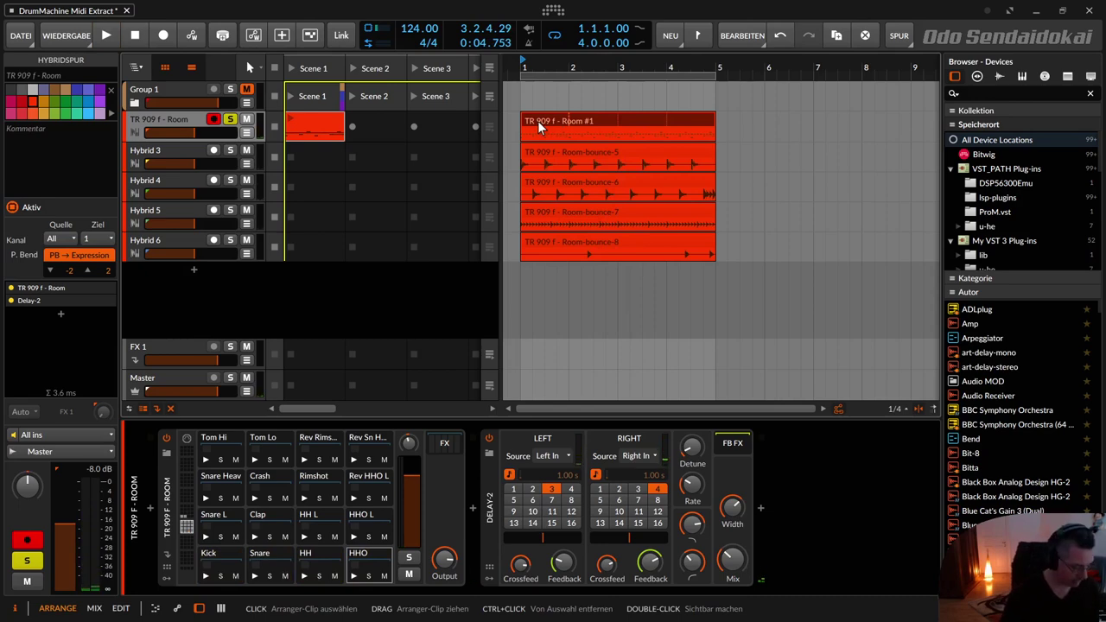
Bounce the arranger clip to audio at 5.4.1 on the same track and play the bounce with Delay-2 disabled.
{"action": "left_click_drag", "start_coordinate": [537, 124], "coordinate": [775, 134]}
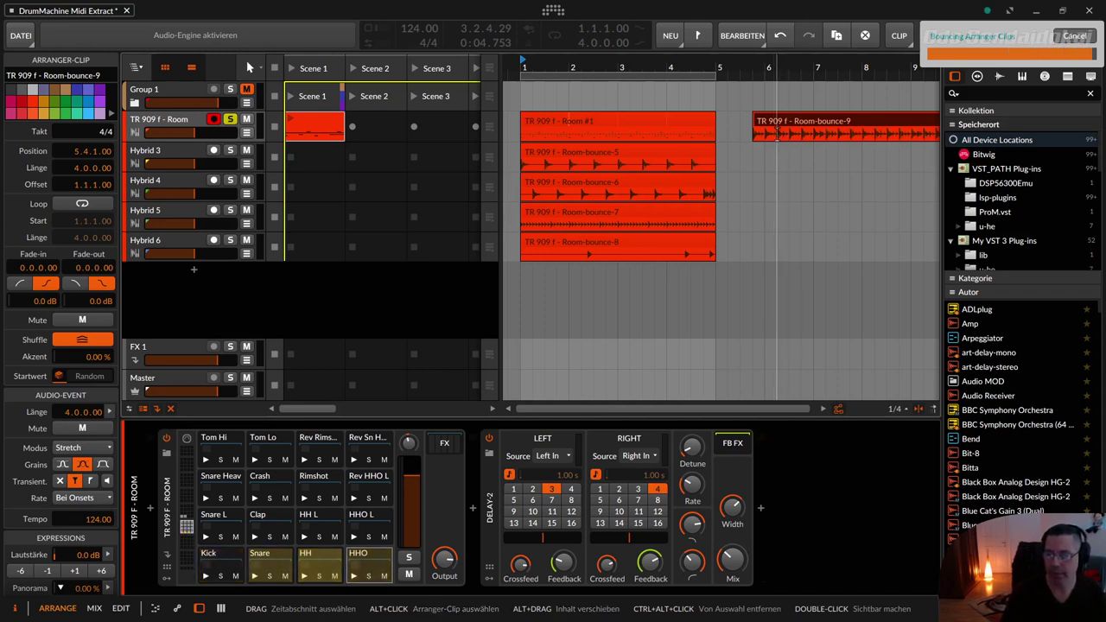
{"action": "left_click", "coordinate": [490, 442]}
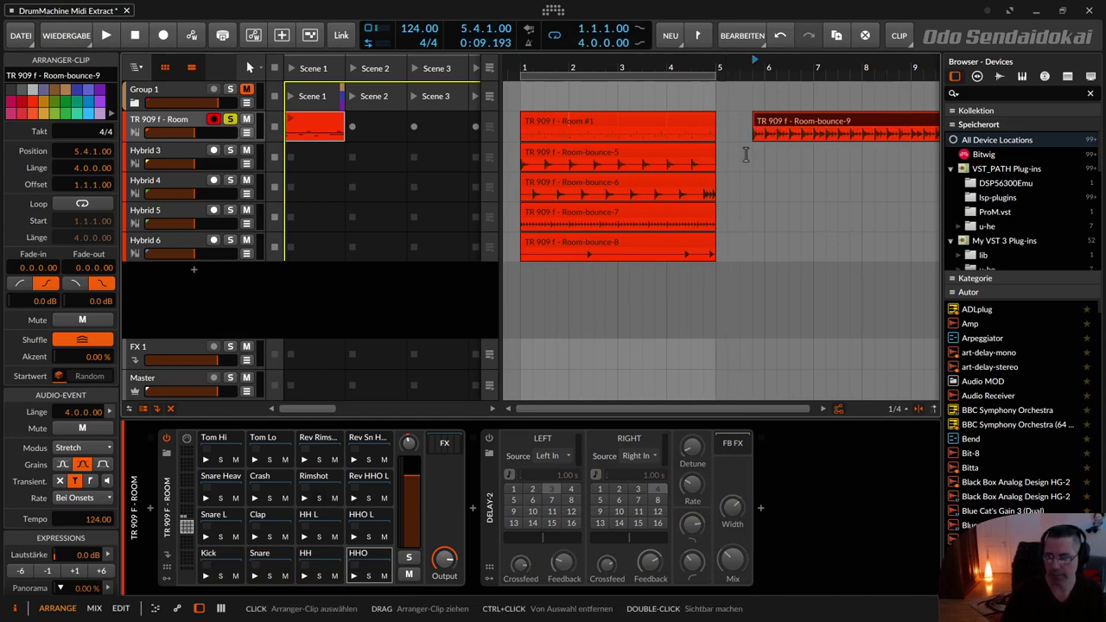
{"action": "key", "text": "space"}
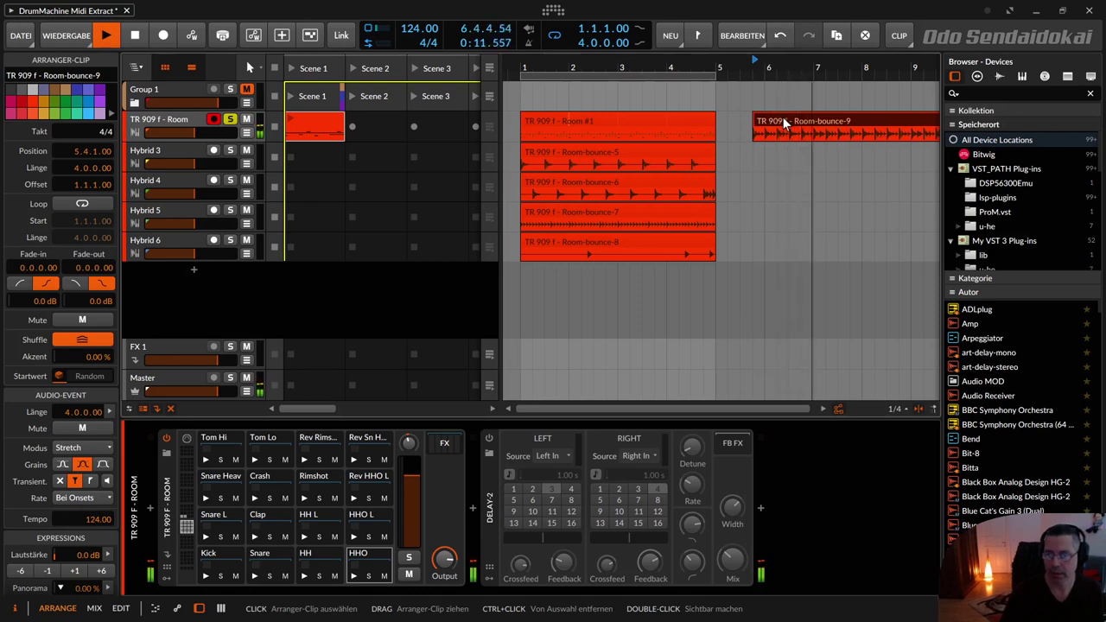
{"action": "key", "text": "space"}
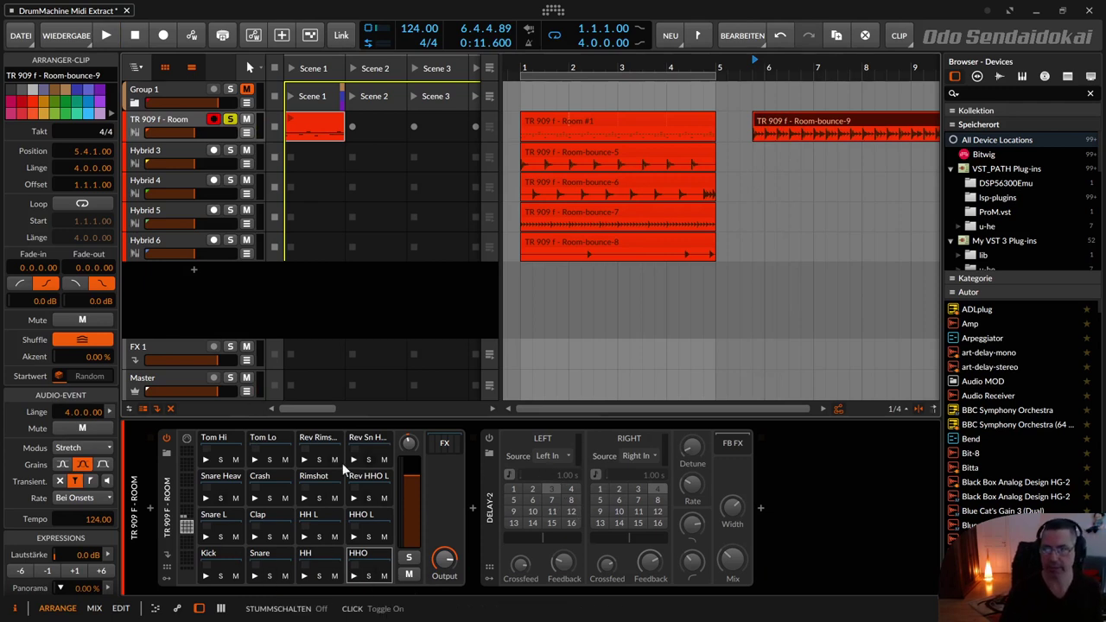
Delete the bounced clip at 5.4.1 from the TR 909 f - Room track.
{"action": "left_click", "coordinate": [785, 121]}
{"action": "key", "text": "Delete"}
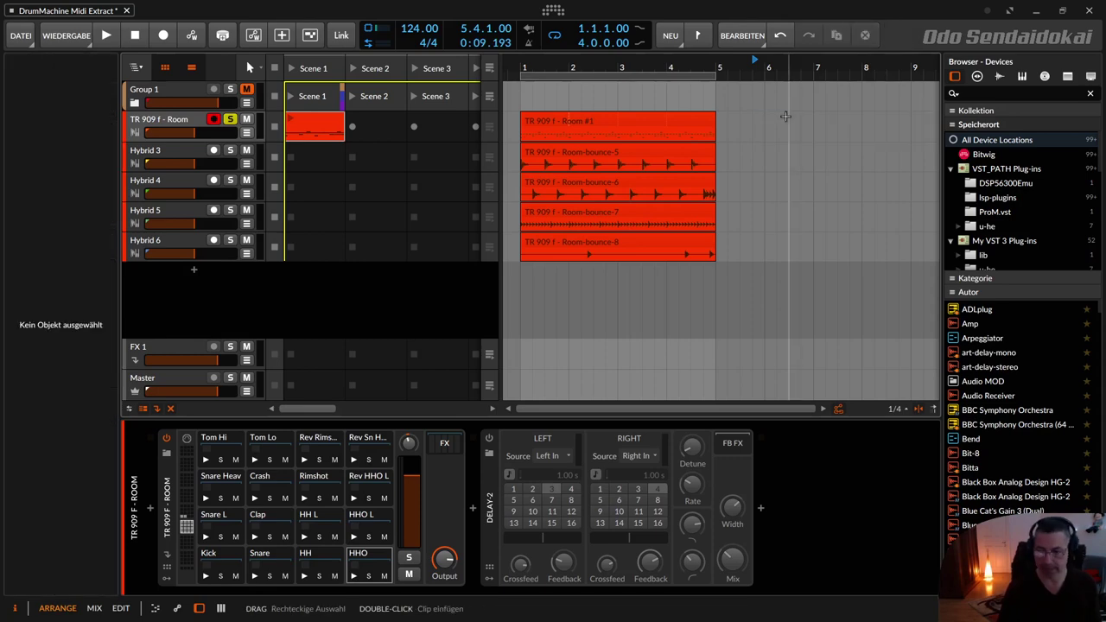
Insert a Chain container before the drum machine on the TR 909 f - Room track.
{"action": "left_click", "coordinate": [457, 486]}
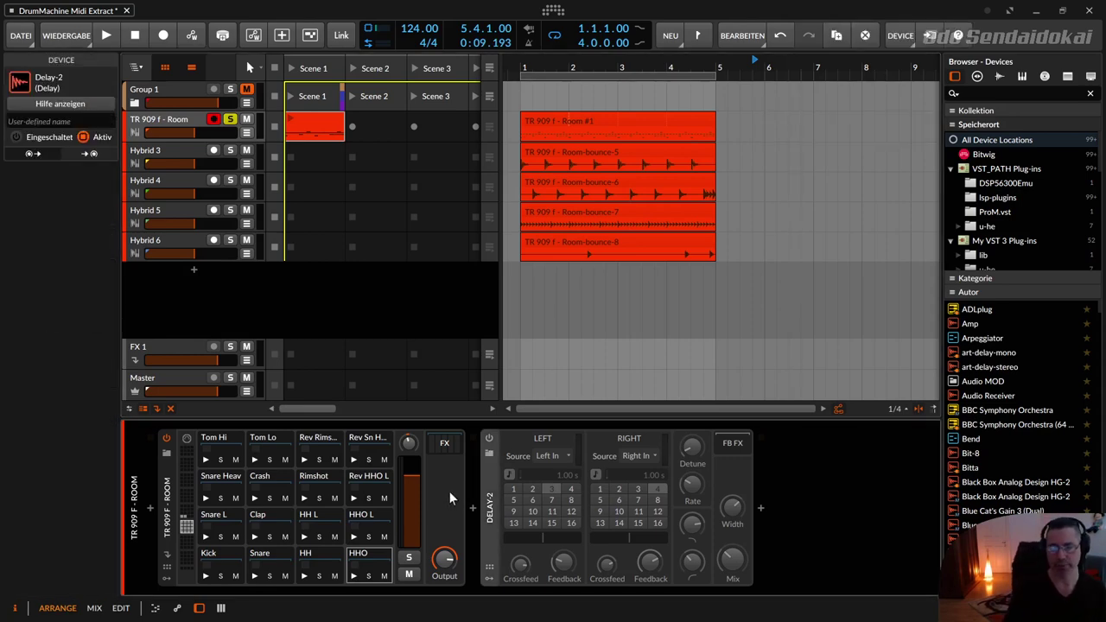
{"action": "double_click", "coordinate": [145, 510]}
{"action": "type", "text": "chain"}
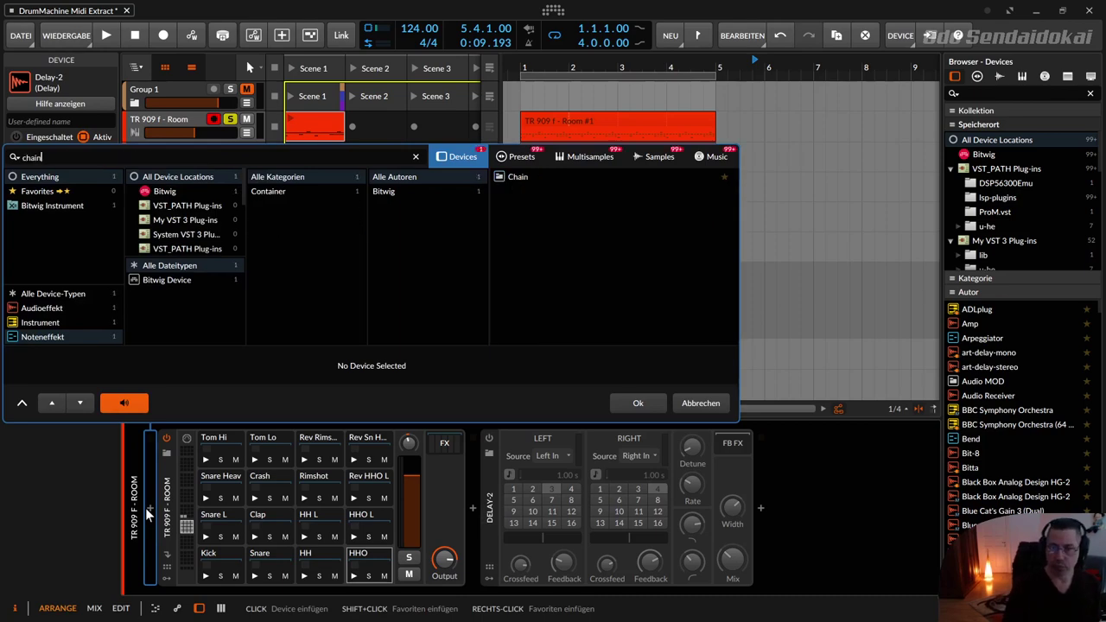
{"action": "key", "text": "Return"}
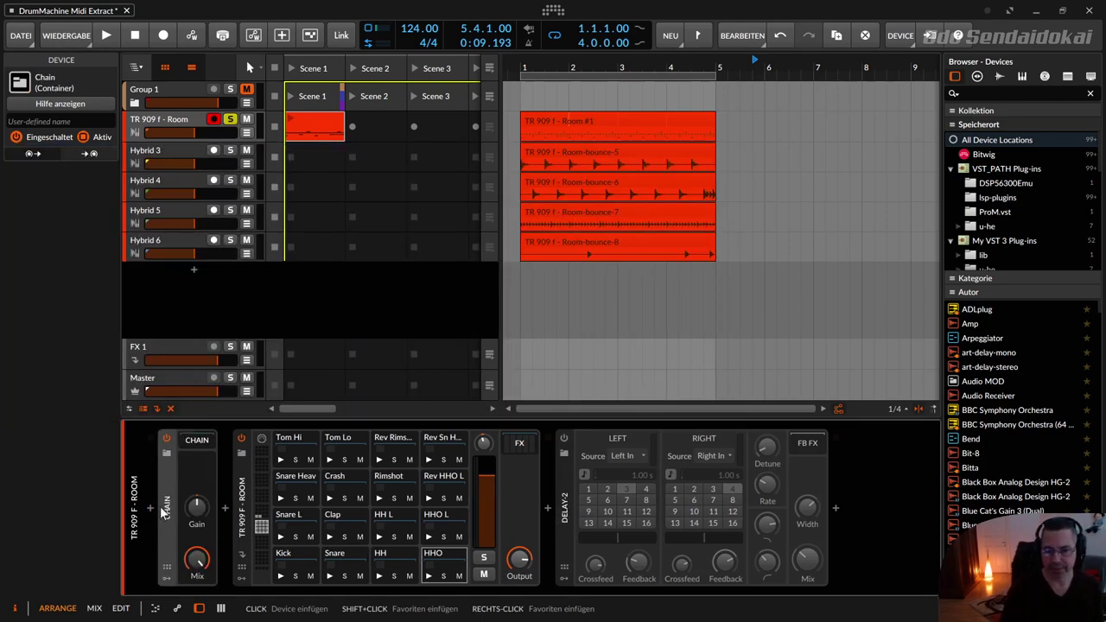
Move the drum machine and Delay-2 into the Chain container, then show its contents with Delay-2 enabled.
{"action": "left_click", "coordinate": [240, 497]}
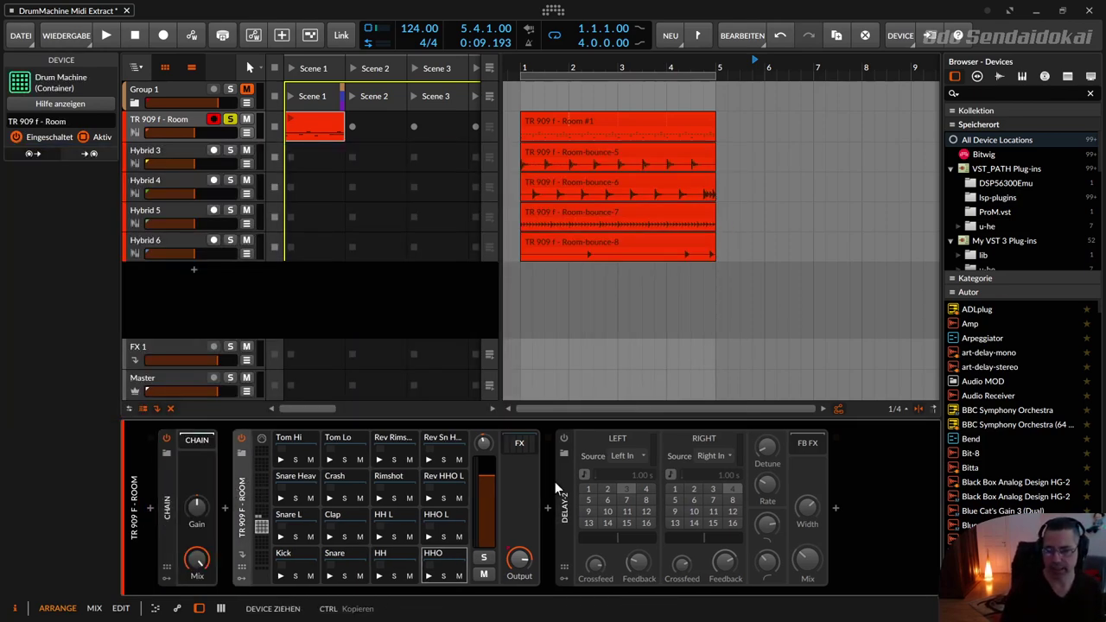
{"action": "key", "text": "Delete"}
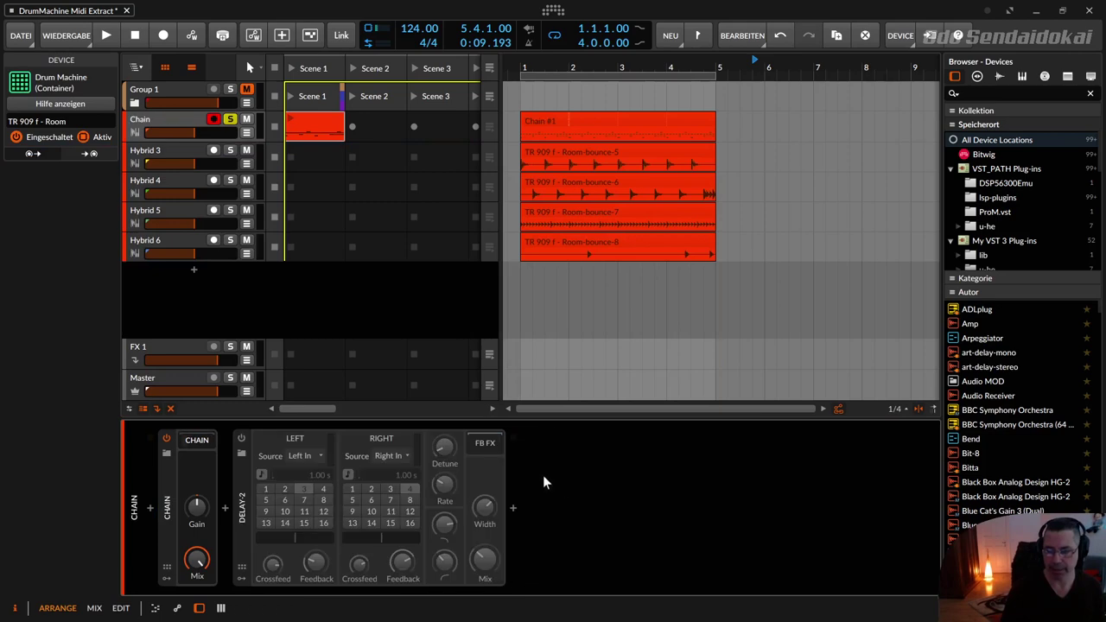
{"action": "left_click", "coordinate": [242, 477]}
{"action": "key", "text": "Delete"}
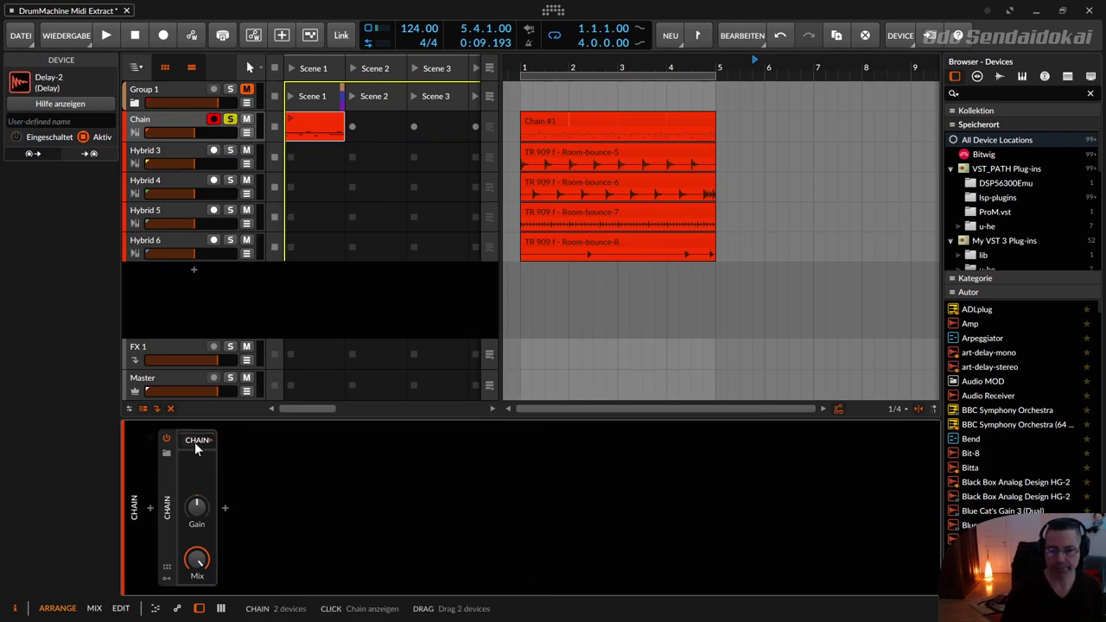
{"action": "left_click", "coordinate": [196, 442]}
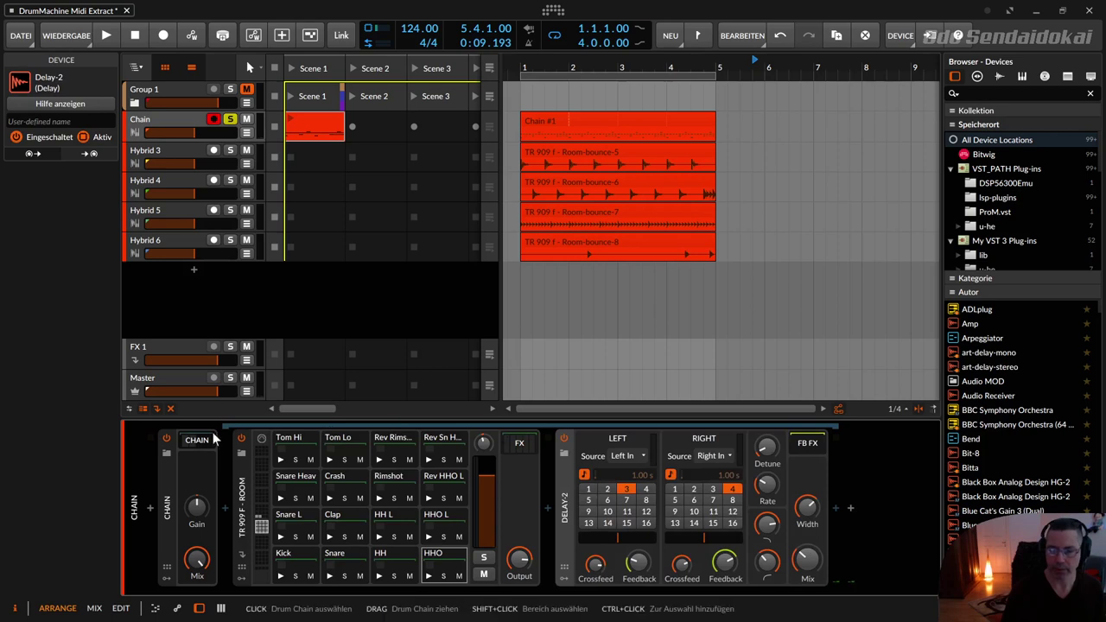
Bounce the Chain track's arranger clip to audio, placing the bounce at bar 6 on the same track.
{"action": "left_click", "coordinate": [577, 121]}
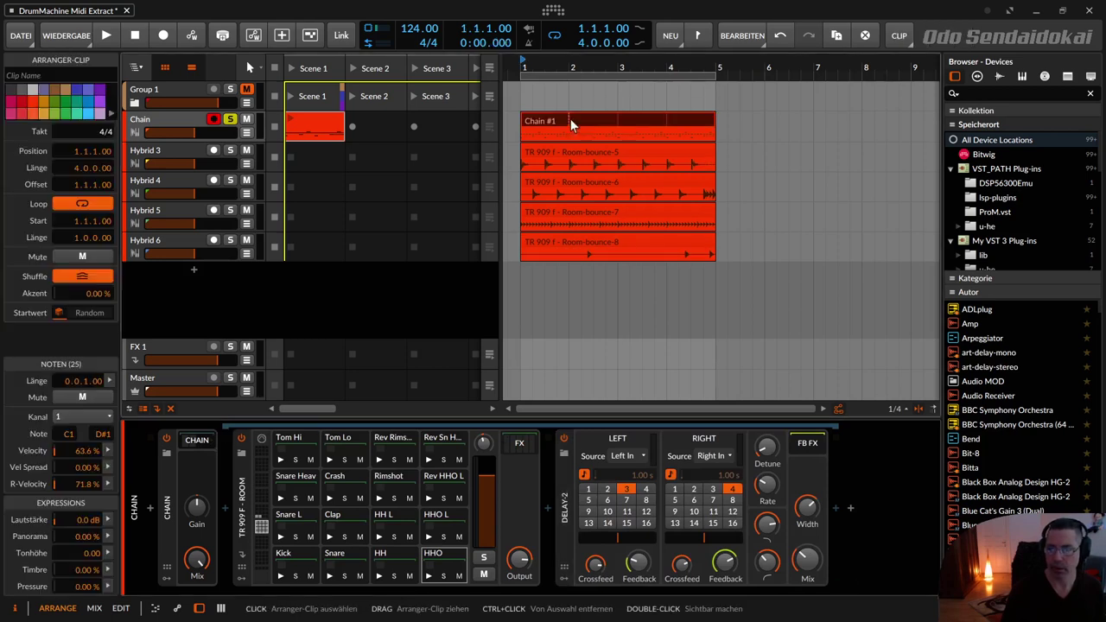
{"action": "left_click_drag", "start_coordinate": [570, 124], "coordinate": [795, 123]}
{"action": "key", "text": "alt"}
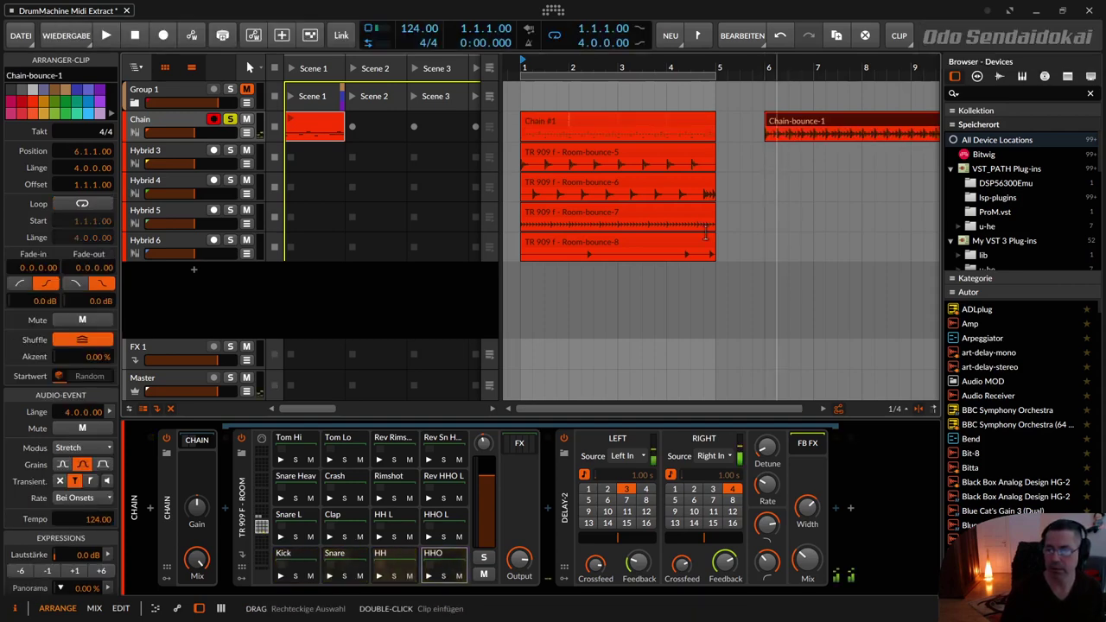
Switch off Delay-2 and the Chain container, and audition the Chain-bounce-1 clip from bar 6.
{"action": "left_click", "coordinate": [563, 438]}
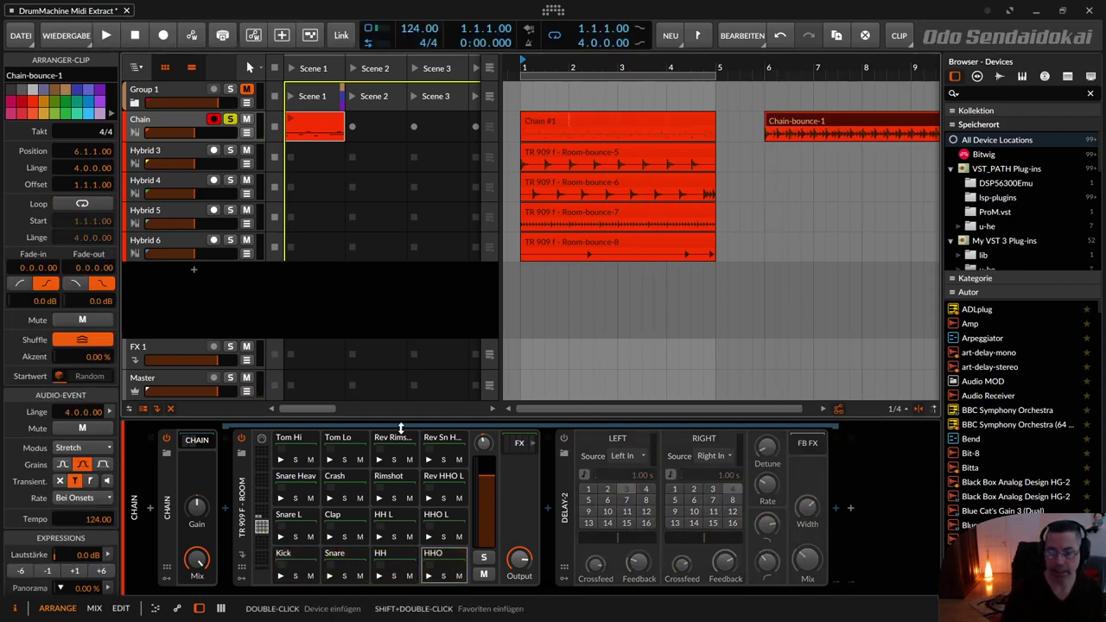
{"action": "left_click", "coordinate": [166, 438]}
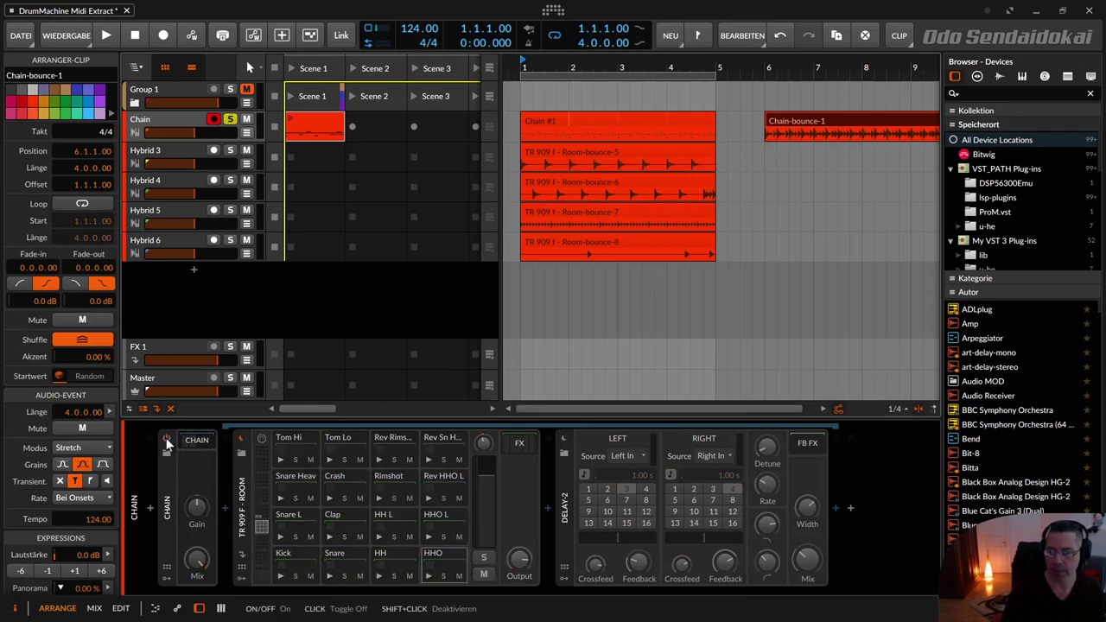
{"action": "left_click", "coordinate": [814, 116]}
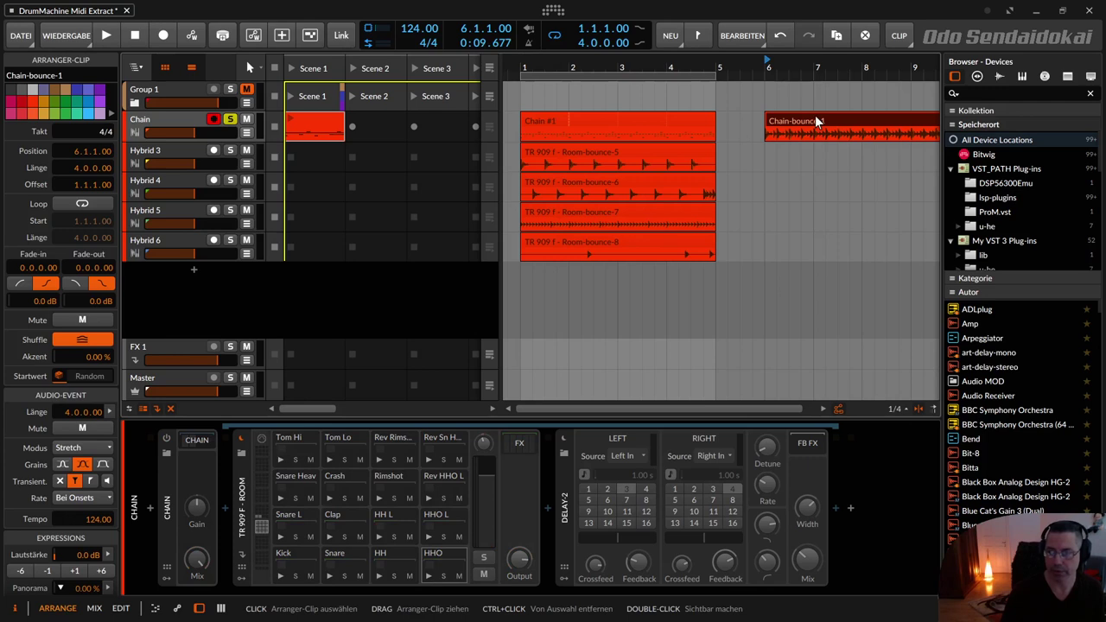
{"action": "key", "text": "space"}
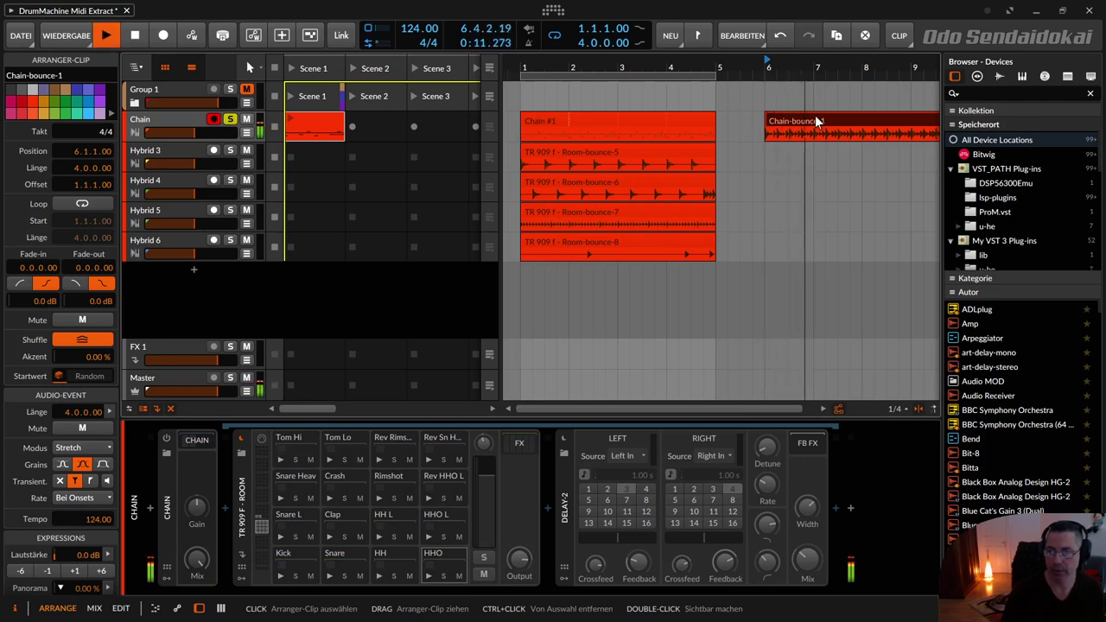
{"action": "key", "text": "space"}
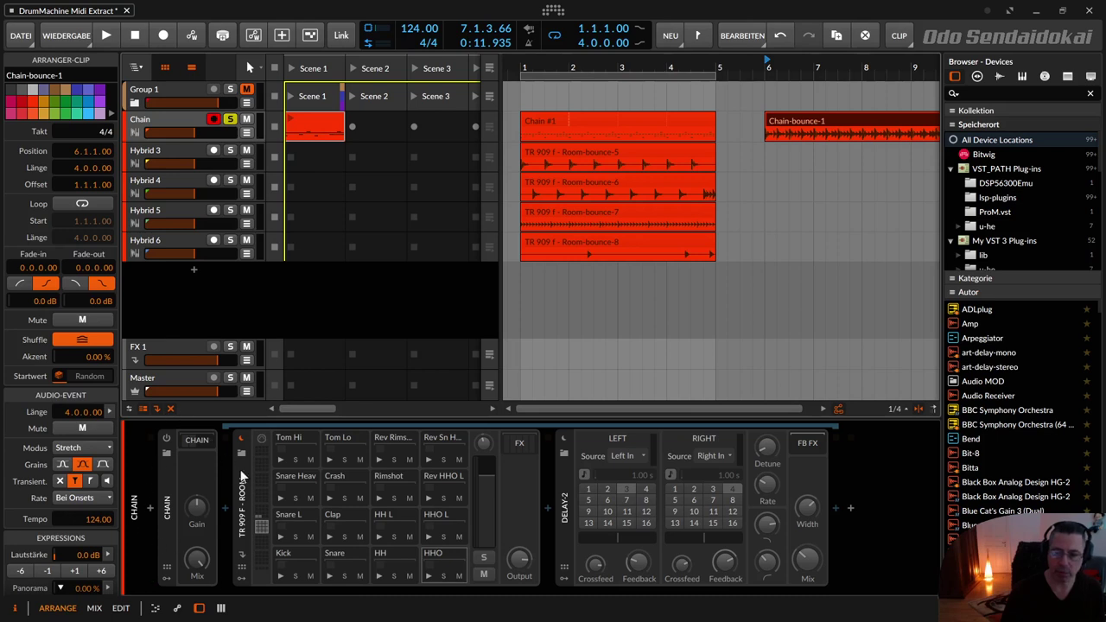
Move the TR 909 f - Room drum machine out in front of the Chain container, and delete the Chain together with Delay-2.
{"action": "left_click_drag", "start_coordinate": [242, 476], "coordinate": [163, 478]}
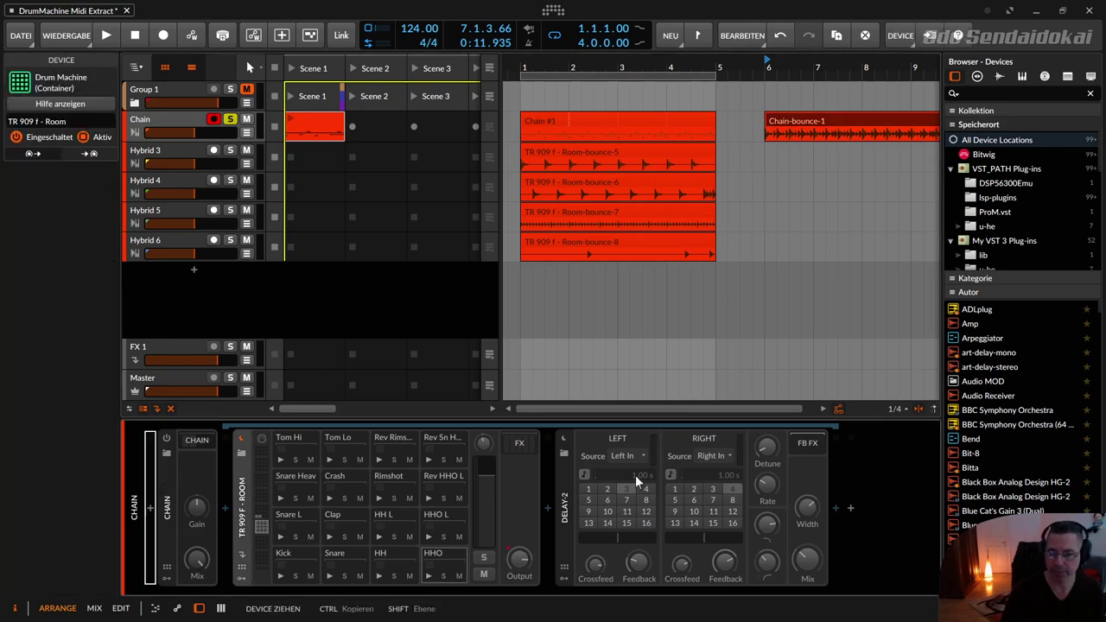
{"action": "left_click_drag", "start_coordinate": [635, 475], "coordinate": [646, 477]}
{"action": "left_click", "coordinate": [490, 500]}
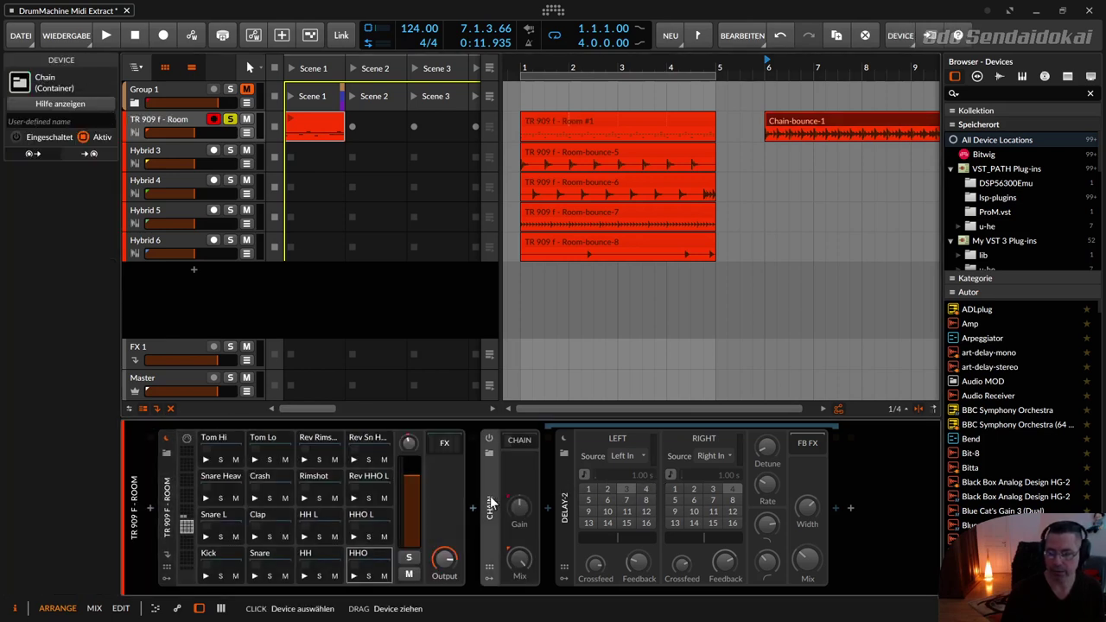
{"action": "left_click", "coordinate": [560, 497]}
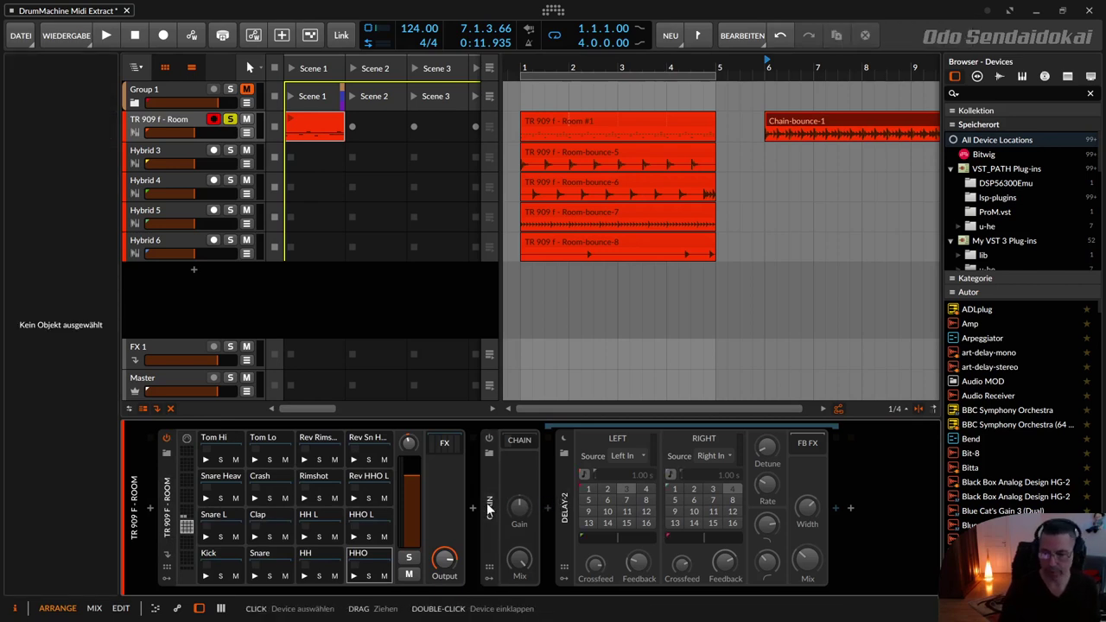
{"action": "left_click", "coordinate": [486, 503]}
{"action": "left_click", "coordinate": [565, 508]}
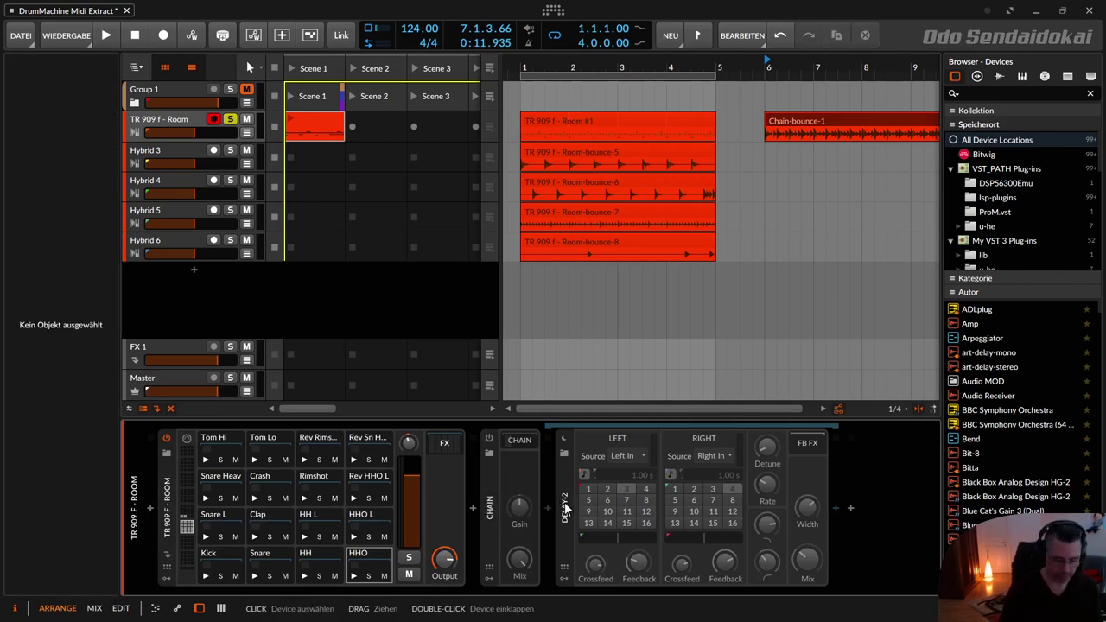
{"action": "left_click", "coordinate": [565, 508]}
{"action": "left_click", "coordinate": [491, 517]}
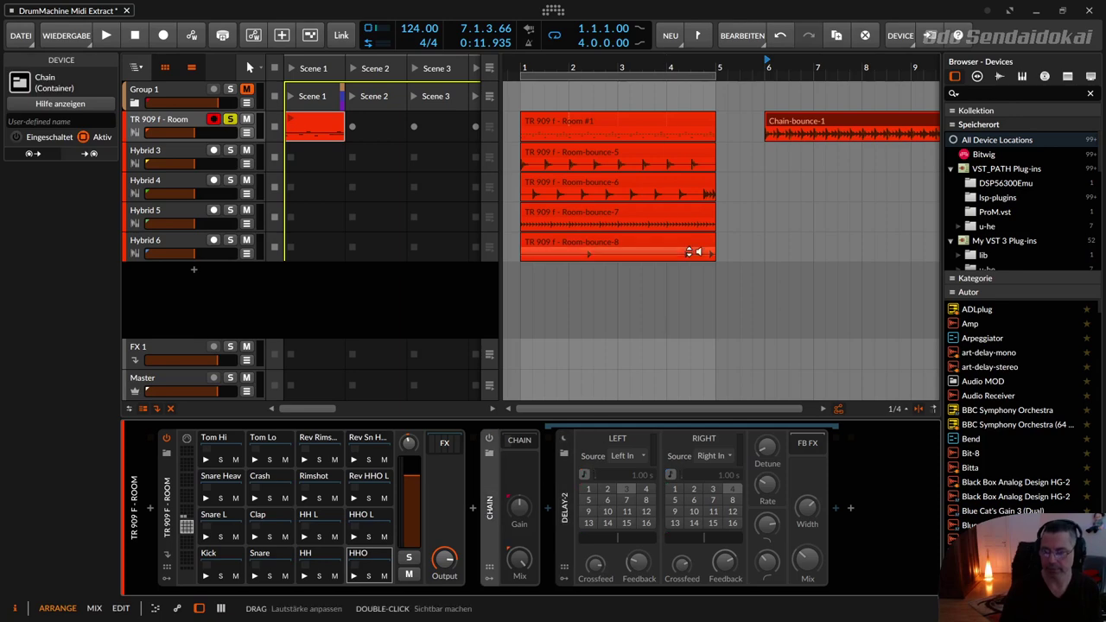
{"action": "key", "text": "Delete"}
Delete the Chain-bounce-1 clip at bar 6 from the TR 909 f - Room track.
{"action": "left_click", "coordinate": [810, 116]}
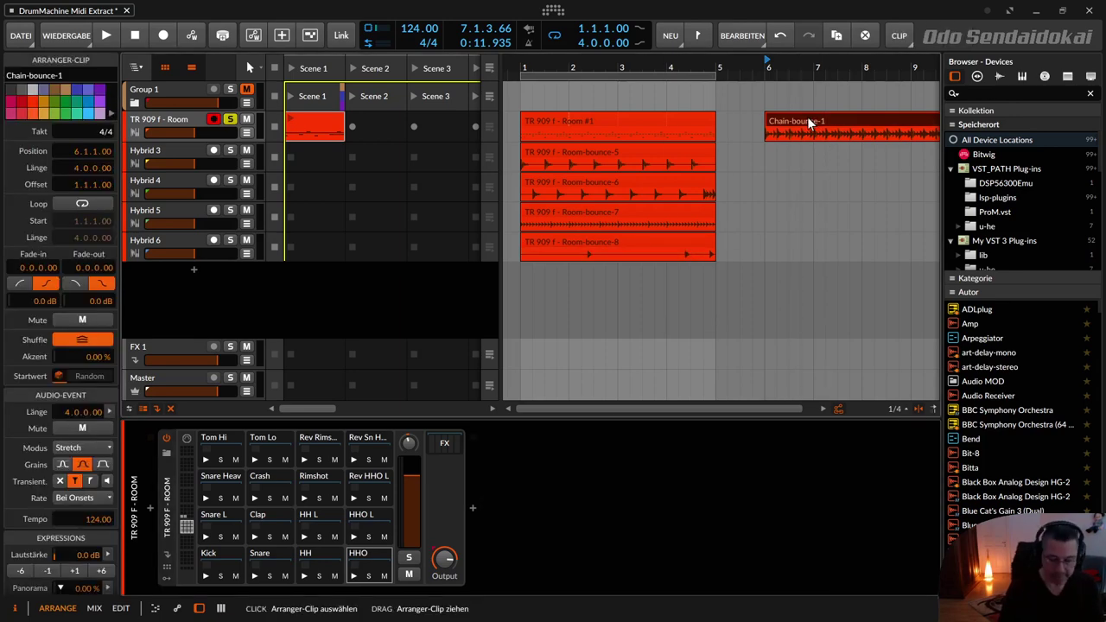
{"action": "key", "text": "Delete"}
Review the TR 909 f - Room track and the bounced clips on the Hybrid 3 and Hybrid 4 tracks by selecting each in turn.
{"action": "left_click", "coordinate": [156, 123]}
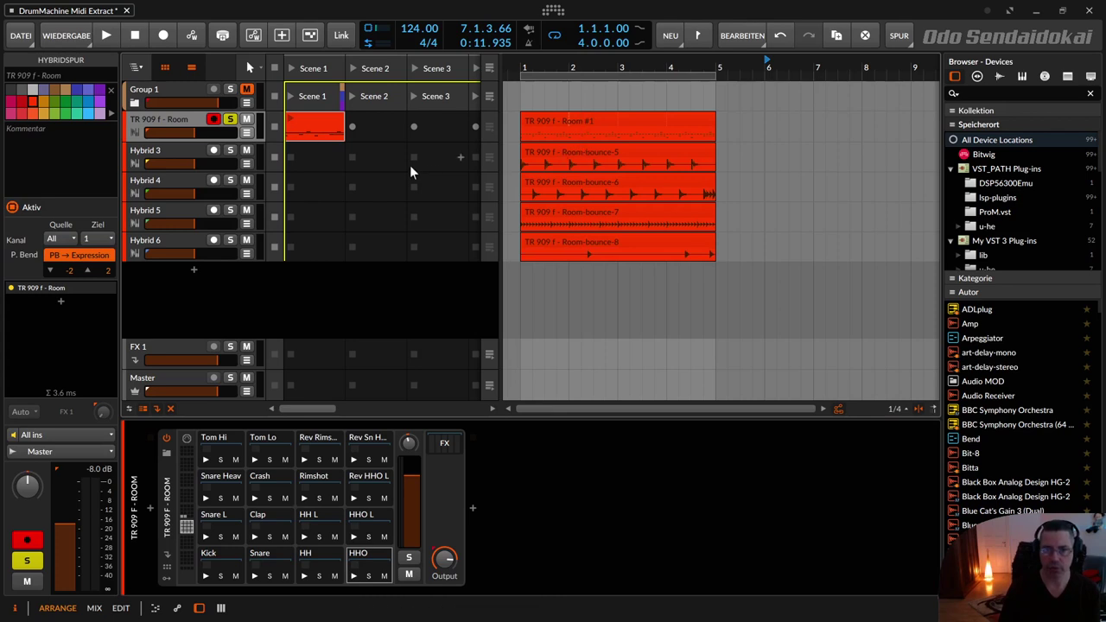
{"action": "left_click", "coordinate": [560, 148]}
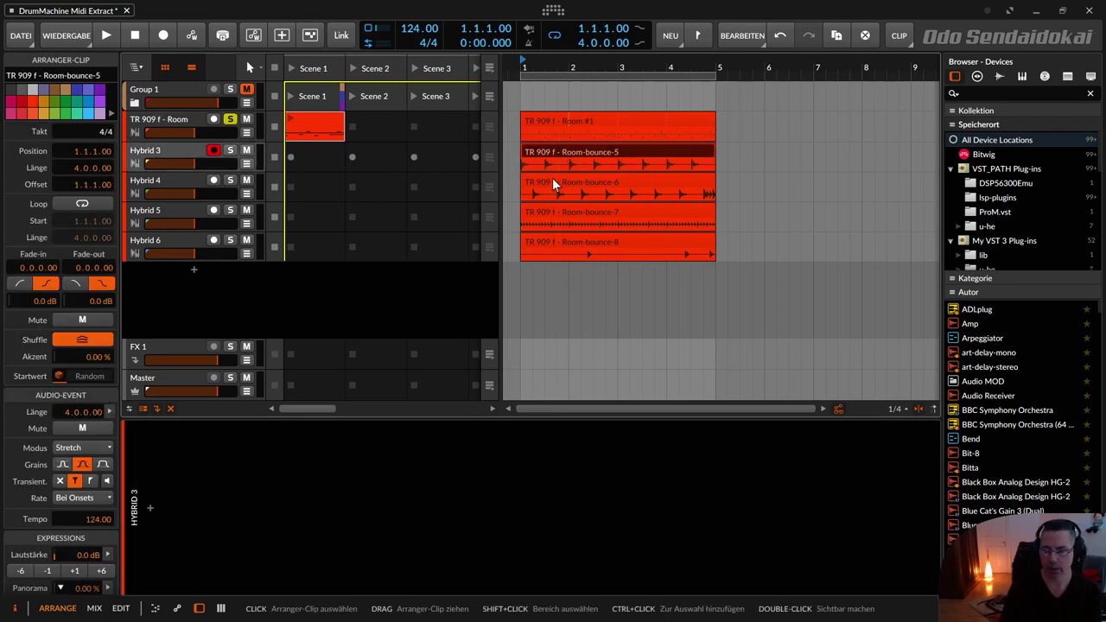
{"action": "left_click", "coordinate": [553, 181]}
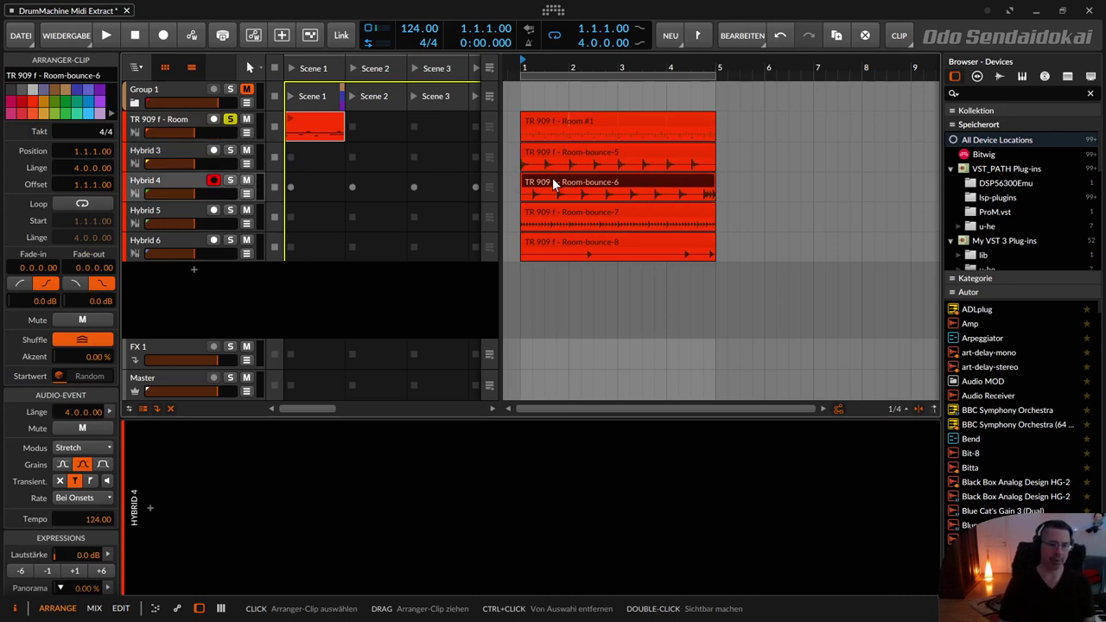